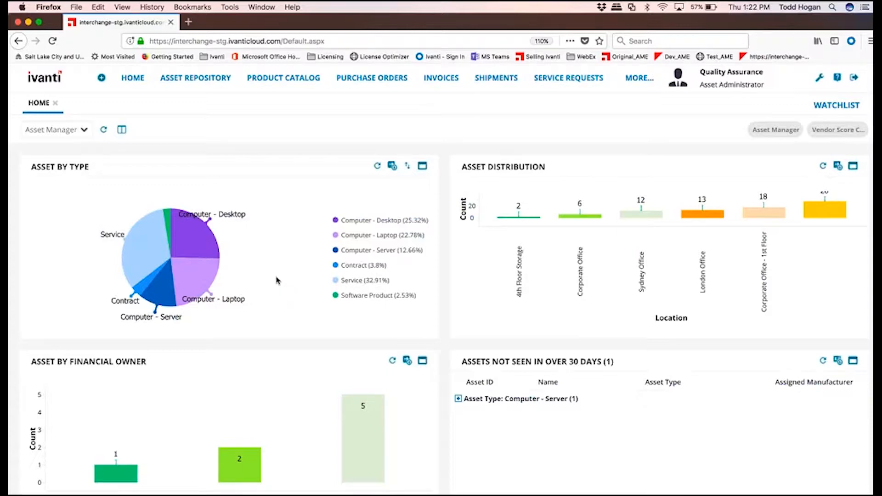
- Look through the list of all available dashboards and return to the Asset Manager dashboard
{"action": "left_click", "coordinate": [69, 130]}
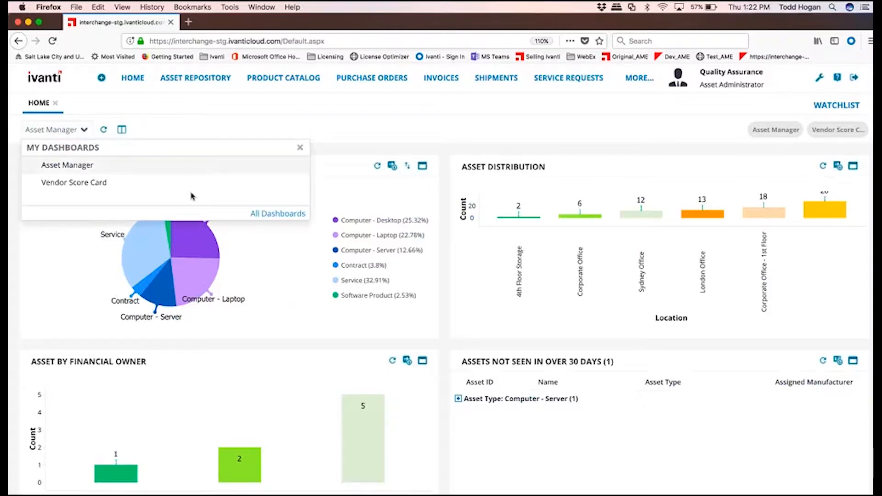
{"action": "left_click", "coordinate": [274, 213]}
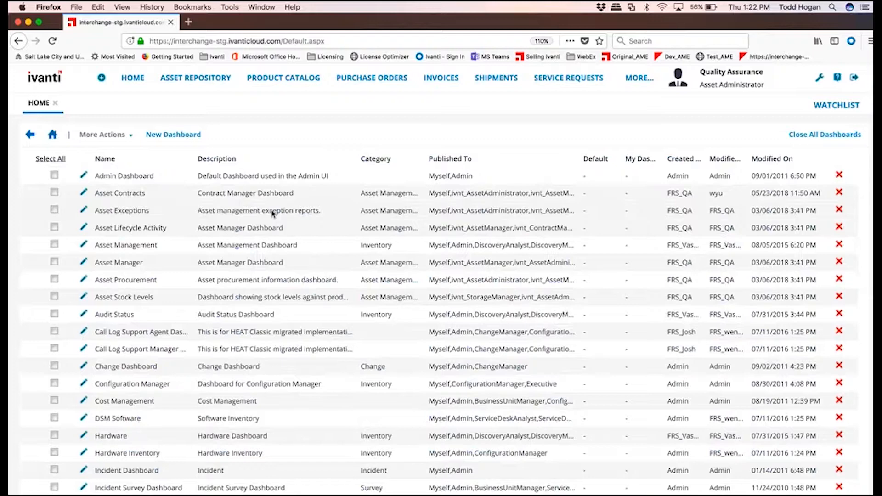
{"action": "left_click", "coordinate": [29, 134]}
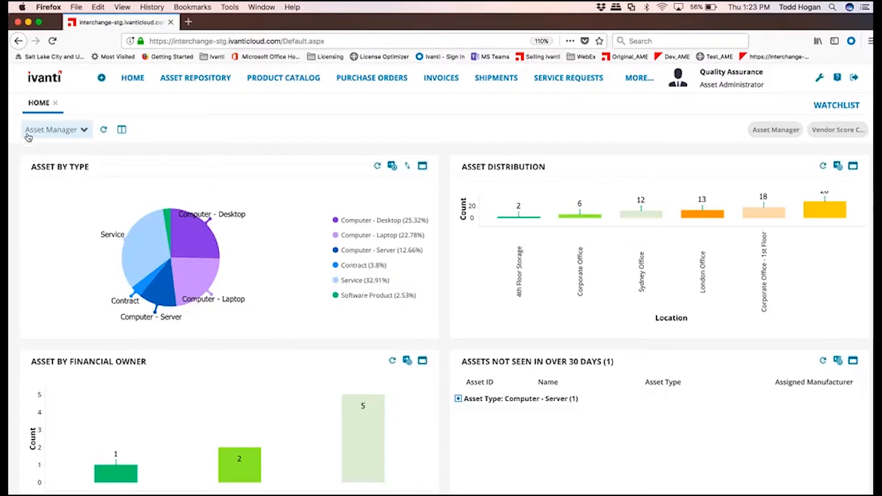
- Open the SA-EXCH-SERV01 record from the Computer - Server group in the Asset Repository
{"action": "left_click", "coordinate": [175, 83]}
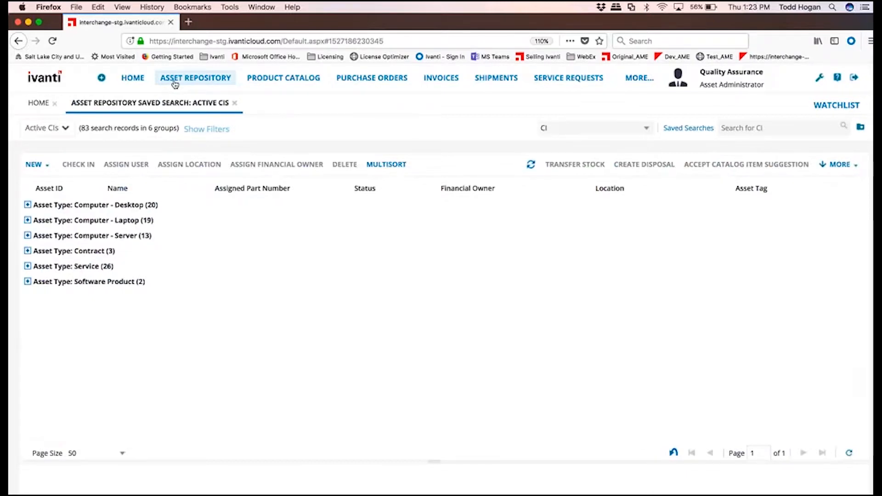
{"action": "left_click", "coordinate": [27, 236]}
{"action": "scroll", "coordinate": [85, 349], "scroll_direction": "down", "scroll_amount": 5}
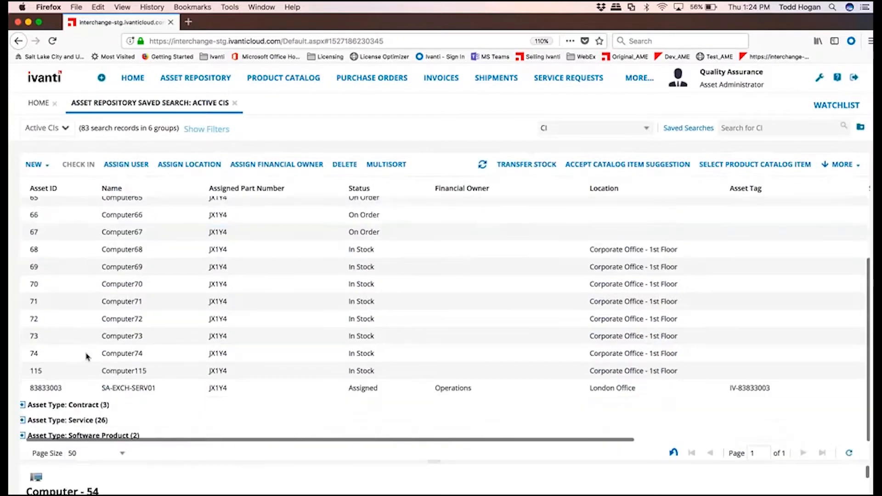
{"action": "double_click", "coordinate": [86, 389]}
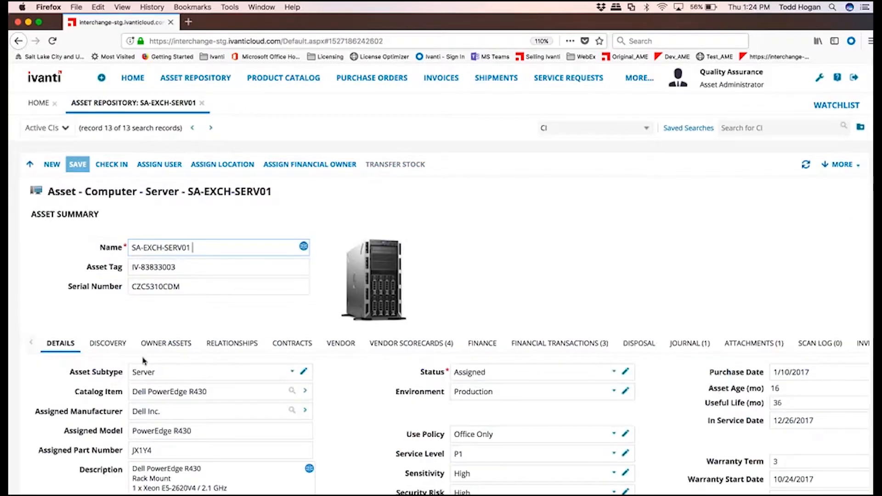
- Examine the server's asset summary and details, including catalog item, manufacturer, model, part number and description
{"action": "scroll", "coordinate": [142, 358], "scroll_direction": "down", "scroll_amount": 2}
{"action": "scroll", "coordinate": [142, 357], "scroll_direction": "up", "scroll_amount": 1}
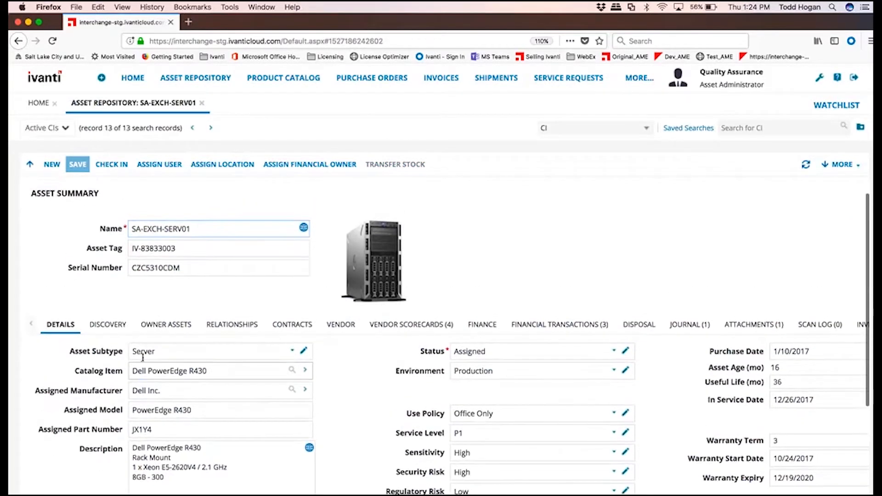
{"action": "scroll", "coordinate": [142, 358], "scroll_direction": "down", "scroll_amount": 5}
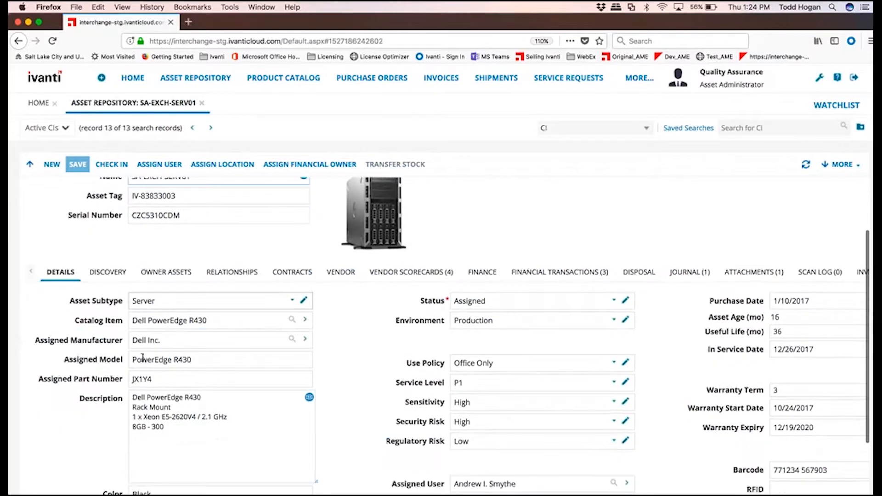
{"action": "scroll", "coordinate": [143, 357], "scroll_direction": "up", "scroll_amount": 5}
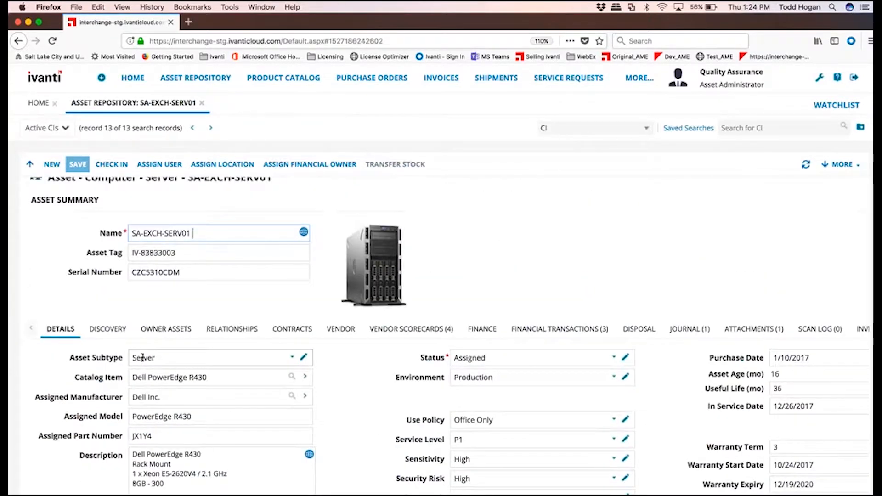
{"action": "scroll", "coordinate": [142, 357], "scroll_direction": "up", "scroll_amount": 1}
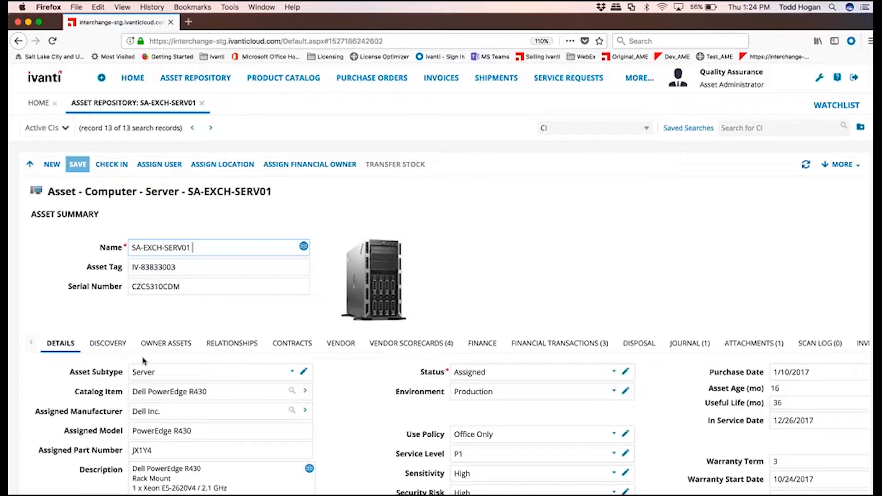
{"action": "scroll", "coordinate": [143, 360], "scroll_direction": "down", "scroll_amount": 2}
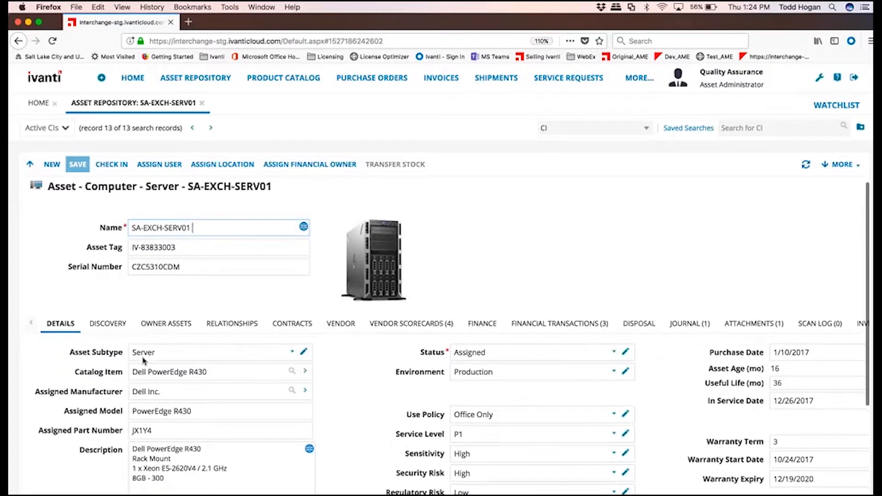
{"action": "scroll", "coordinate": [142, 357], "scroll_direction": "down", "scroll_amount": 4}
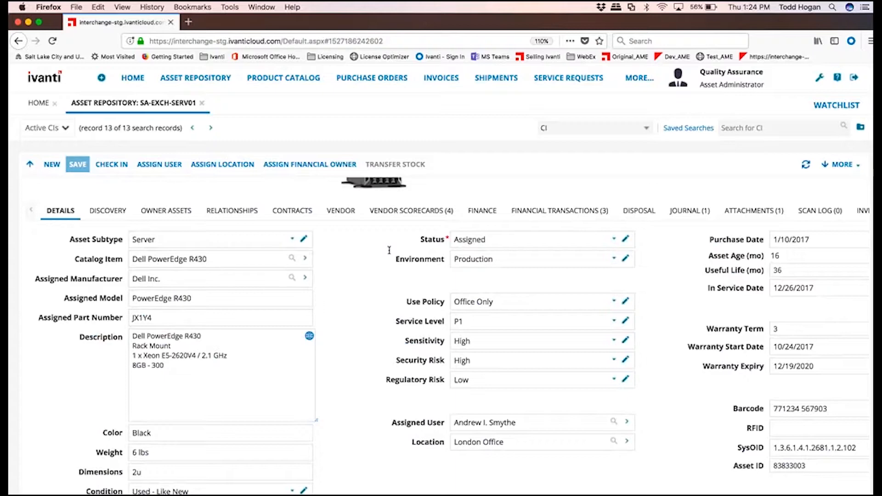
- Check the choices available for the server's Environment and select Production
{"action": "scroll", "coordinate": [389, 250], "scroll_direction": "up", "scroll_amount": 2}
{"action": "scroll", "coordinate": [388, 275], "scroll_direction": "right", "scroll_amount": 3}
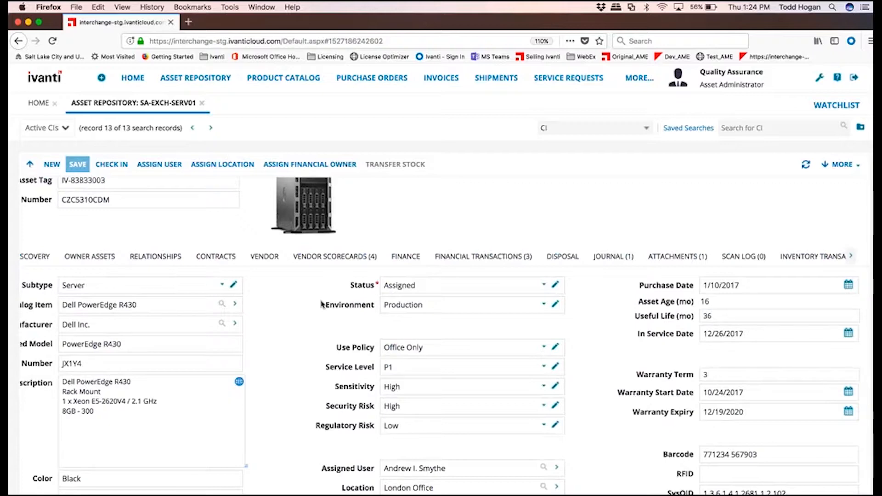
{"action": "scroll", "coordinate": [375, 298], "scroll_direction": "down", "scroll_amount": 1}
{"action": "scroll", "coordinate": [375, 298], "scroll_direction": "left", "scroll_amount": 1}
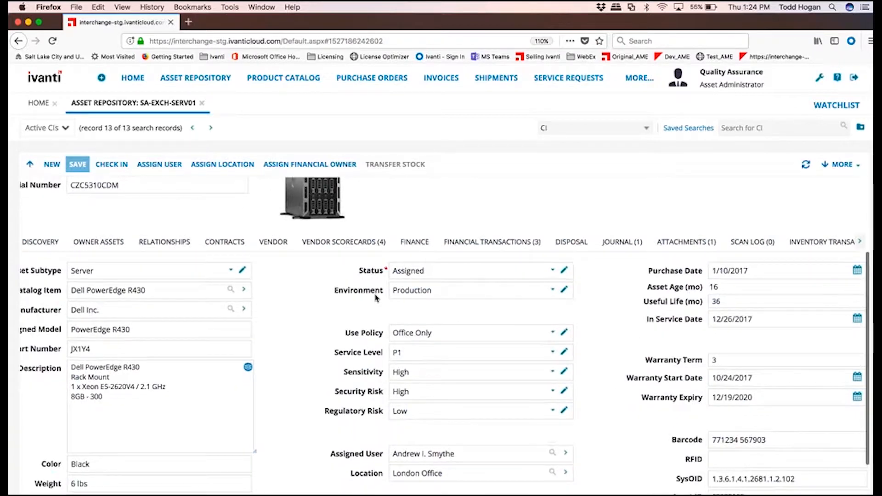
{"action": "left_click", "coordinate": [553, 293]}
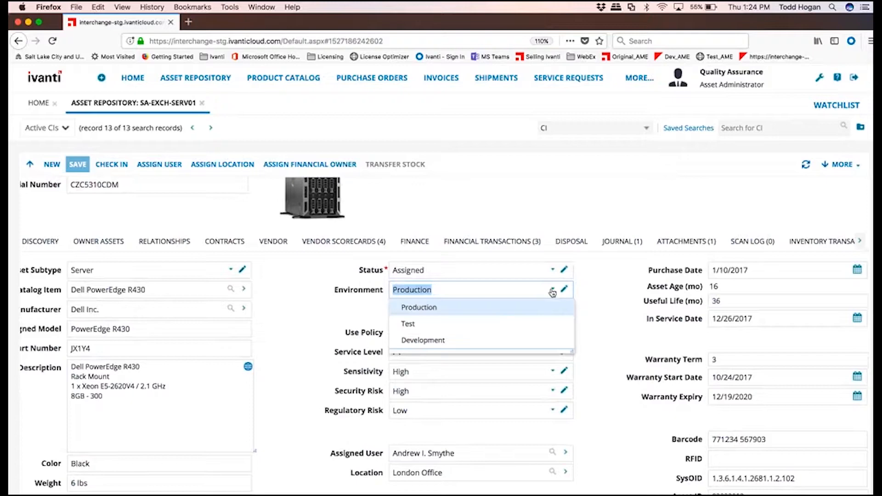
{"action": "left_click", "coordinate": [460, 308]}
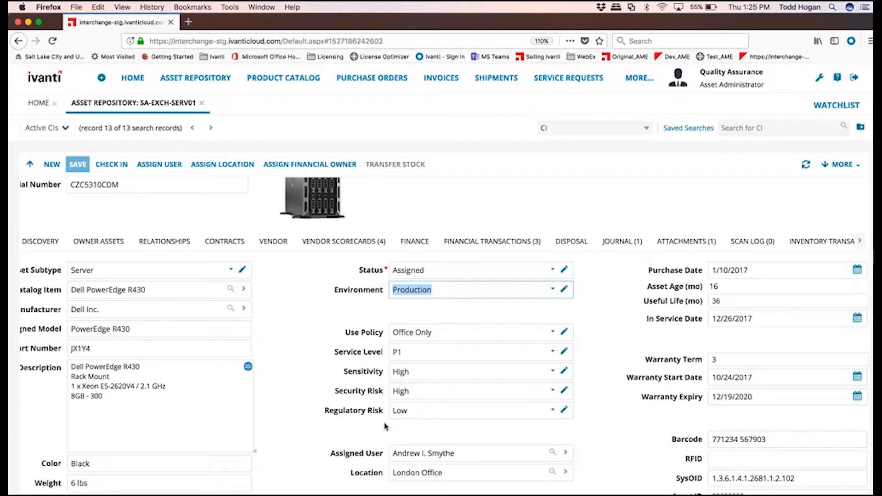
- Examine the server's risk ratings, assigned user and location, purchase and service dates, and warranty details
{"action": "scroll", "coordinate": [385, 414], "scroll_direction": "down", "scroll_amount": 2}
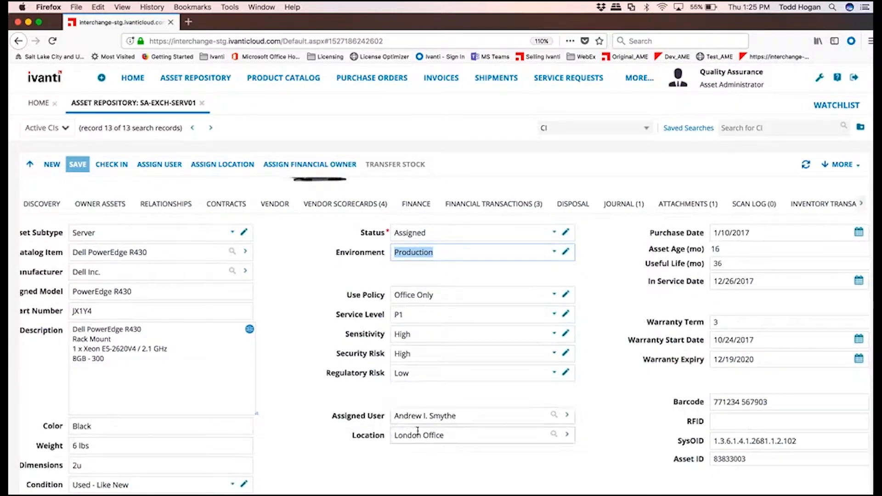
{"action": "scroll", "coordinate": [598, 251], "scroll_direction": "up", "scroll_amount": 1}
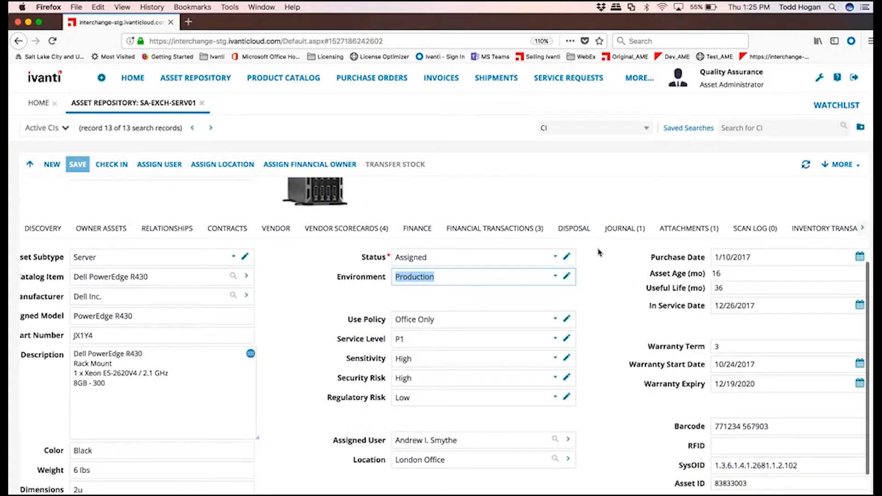
{"action": "scroll", "coordinate": [599, 251], "scroll_direction": "up", "scroll_amount": 1}
{"action": "scroll", "coordinate": [599, 252], "scroll_direction": "right", "scroll_amount": 1}
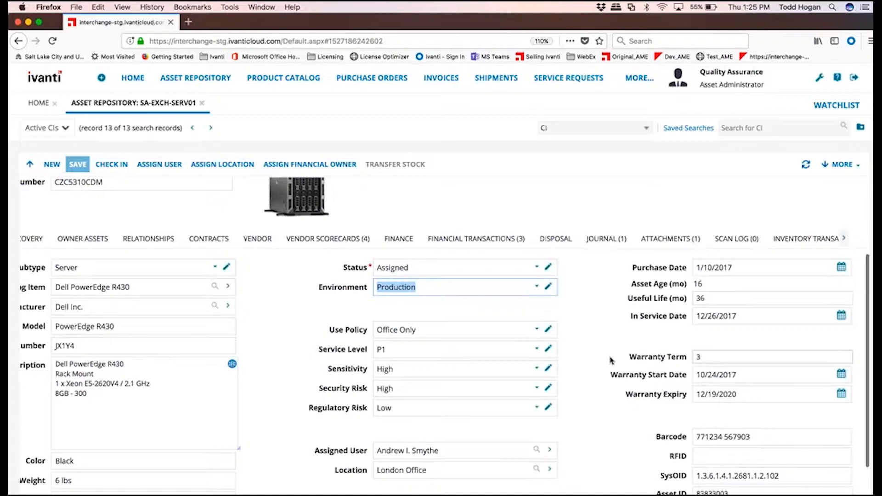
{"action": "scroll", "coordinate": [611, 361], "scroll_direction": "down", "scroll_amount": 2}
{"action": "scroll", "coordinate": [611, 360], "scroll_direction": "left", "scroll_amount": 2}
{"action": "scroll", "coordinate": [611, 360], "scroll_direction": "up", "scroll_amount": 5}
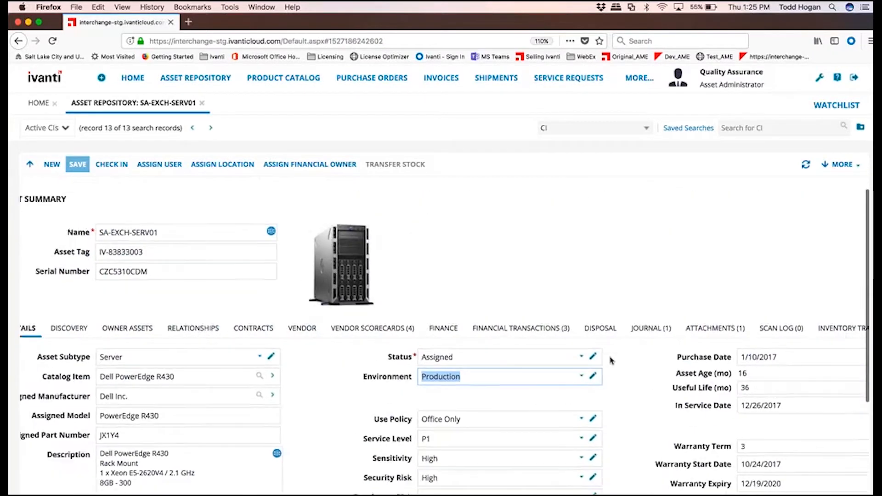
{"action": "scroll", "coordinate": [611, 360], "scroll_direction": "left", "scroll_amount": 1}
{"action": "scroll", "coordinate": [611, 360], "scroll_direction": "down", "scroll_amount": 1}
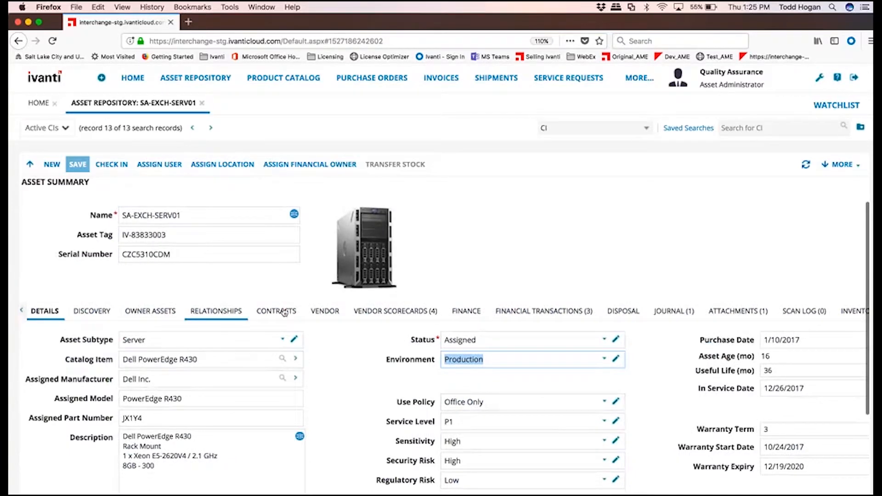
- Compare the server's assigned values with its discovered values in the discovery information
{"action": "left_click", "coordinate": [93, 312]}
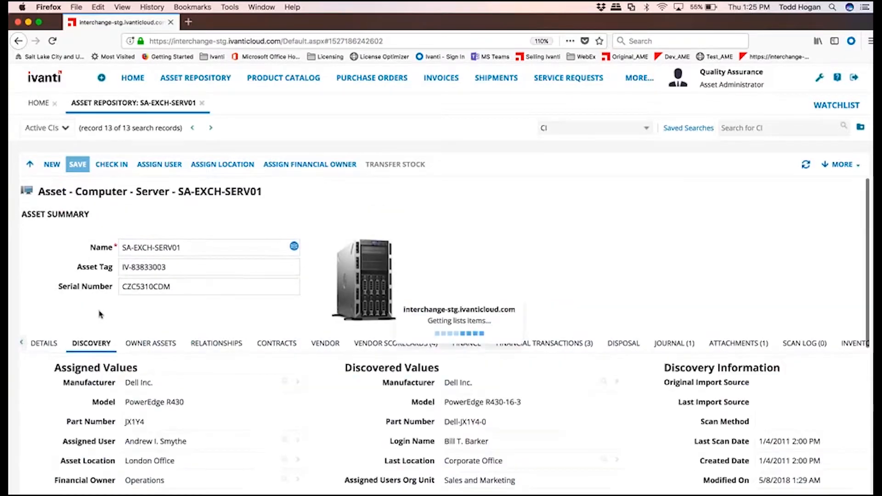
{"action": "scroll", "coordinate": [110, 314], "scroll_direction": "down", "scroll_amount": 1}
{"action": "scroll", "coordinate": [111, 315], "scroll_direction": "down", "scroll_amount": 2}
{"action": "scroll", "coordinate": [111, 315], "scroll_direction": "up", "scroll_amount": 2}
{"action": "scroll", "coordinate": [112, 314], "scroll_direction": "down", "scroll_amount": 4}
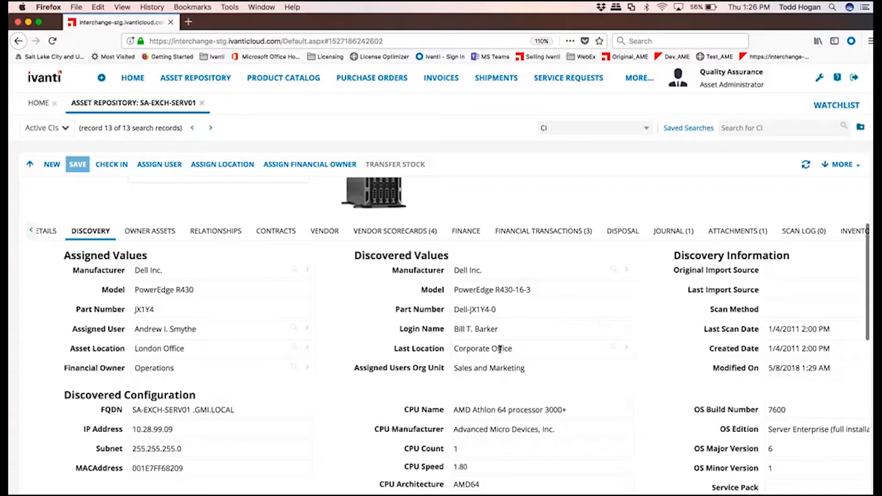
- Examine the server's discovered configuration, including network, CPU, operating system, memory, and physical and logical storage
{"action": "scroll", "coordinate": [500, 349], "scroll_direction": "down", "scroll_amount": 5}
{"action": "scroll", "coordinate": [499, 349], "scroll_direction": "down", "scroll_amount": 2}
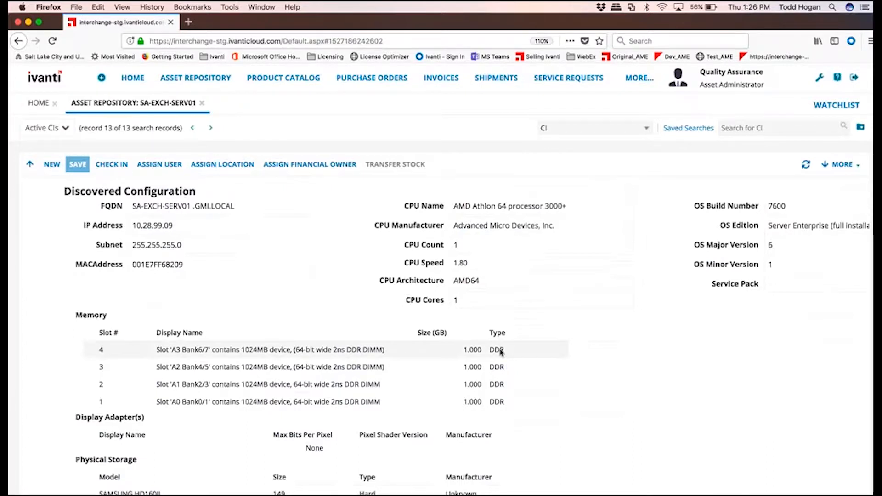
{"action": "scroll", "coordinate": [501, 351], "scroll_direction": "down", "scroll_amount": 2}
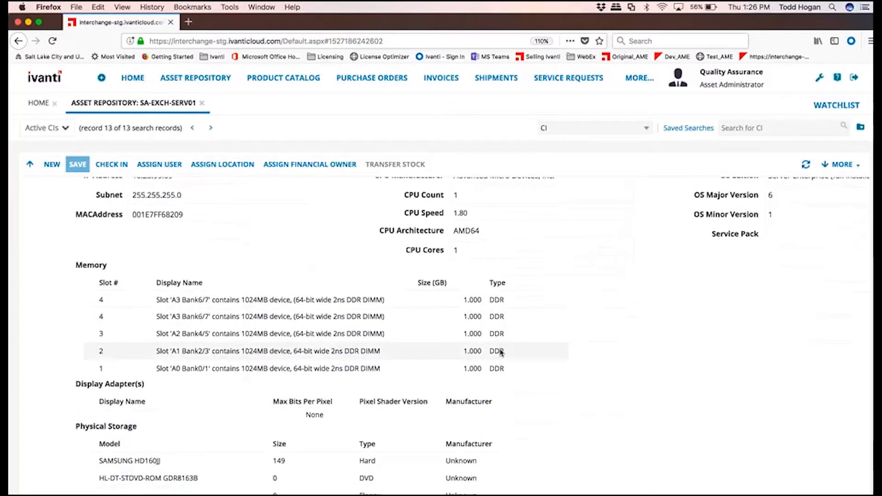
{"action": "scroll", "coordinate": [501, 351], "scroll_direction": "down", "scroll_amount": 6}
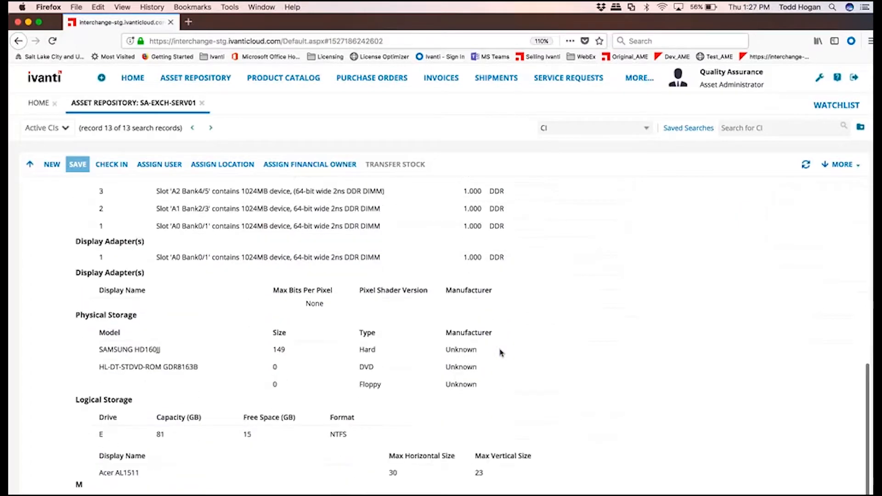
{"action": "scroll", "coordinate": [501, 352], "scroll_direction": "up", "scroll_amount": 5}
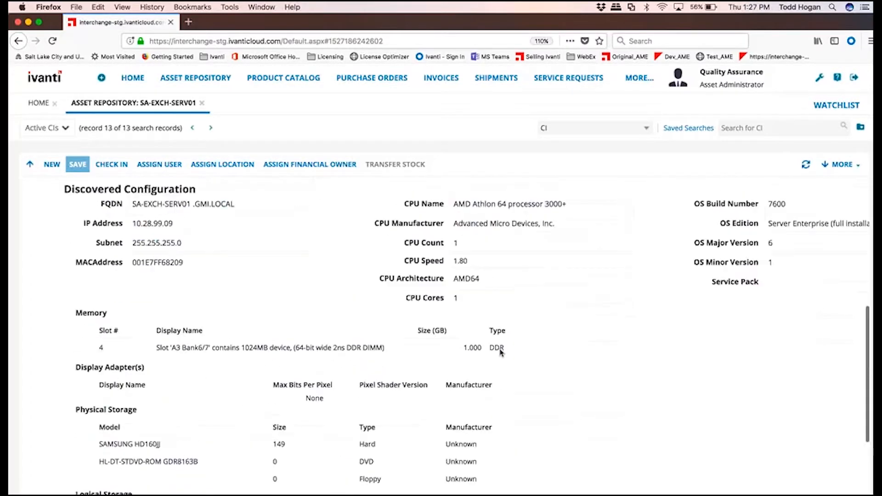
{"action": "scroll", "coordinate": [498, 348], "scroll_direction": "up", "scroll_amount": 15}
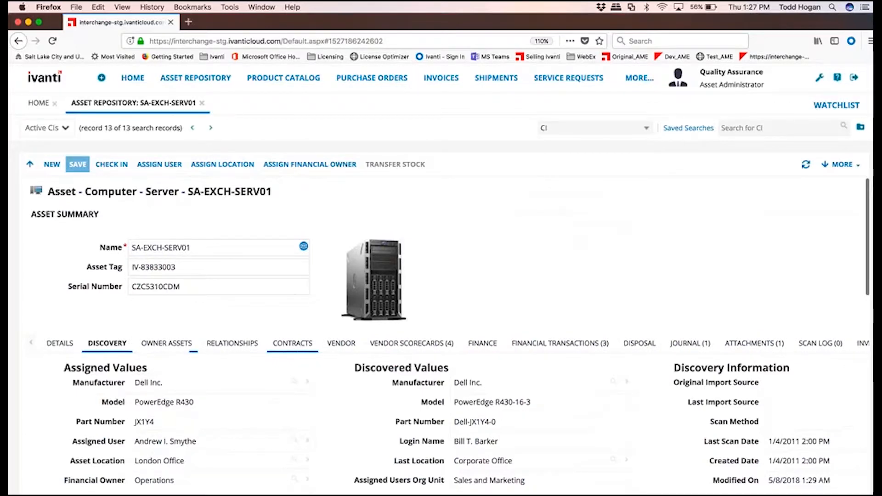
- Review the server's owner assets, relationships, linked contracts and vendor information
{"action": "left_click", "coordinate": [166, 343]}
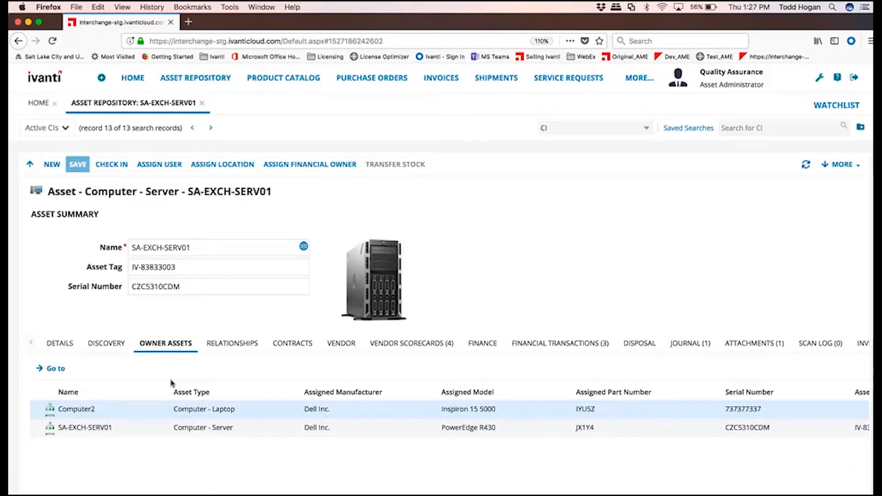
{"action": "left_click", "coordinate": [224, 348]}
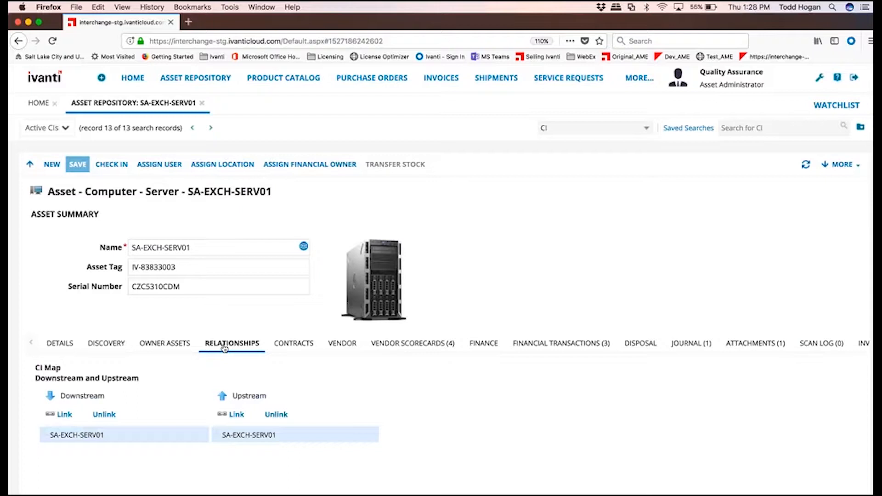
{"action": "left_click", "coordinate": [292, 349]}
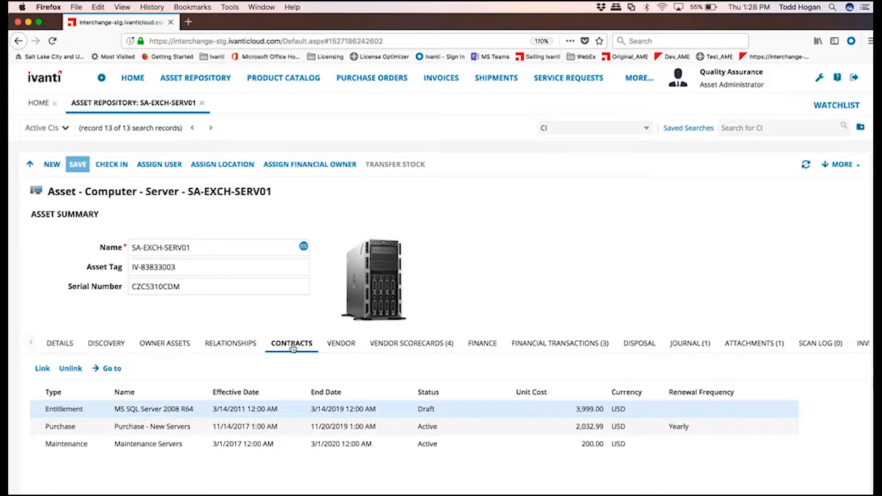
{"action": "left_click", "coordinate": [352, 344]}
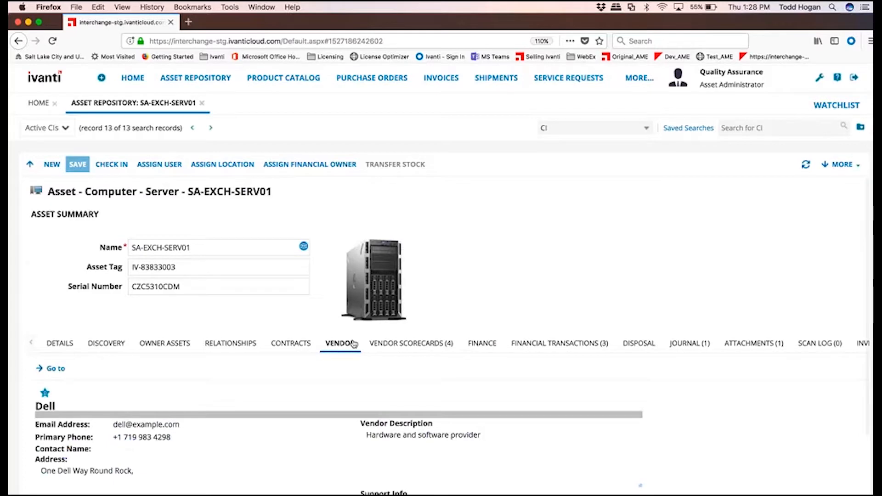
{"action": "scroll", "coordinate": [352, 343], "scroll_direction": "down", "scroll_amount": 3}
{"action": "scroll", "coordinate": [352, 342], "scroll_direction": "up", "scroll_amount": 3}
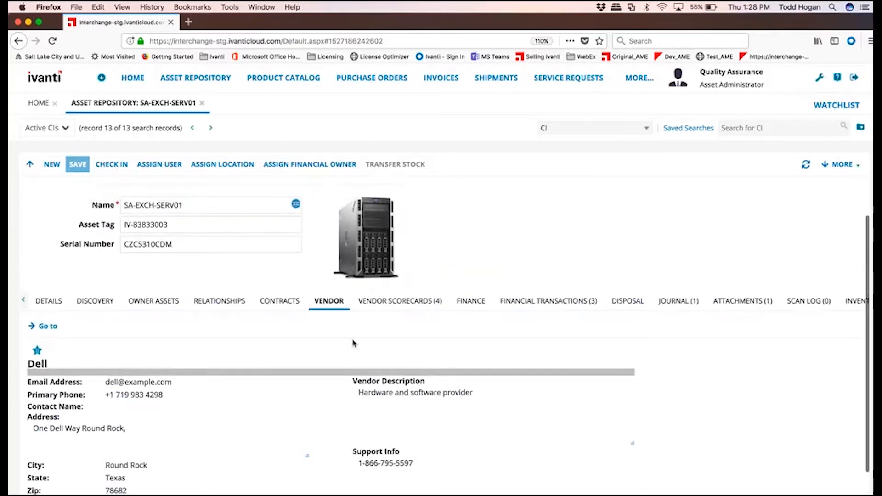
- From the server's vendor scorecards, start a new score card with Quality rated Very Poor and the comment "jjkkkkj", and discard it
{"action": "left_click", "coordinate": [377, 345]}
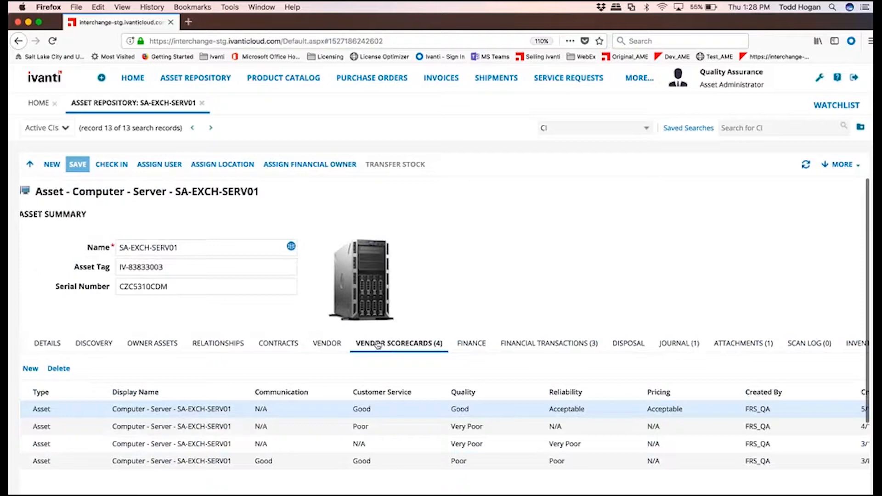
{"action": "left_click", "coordinate": [30, 369]}
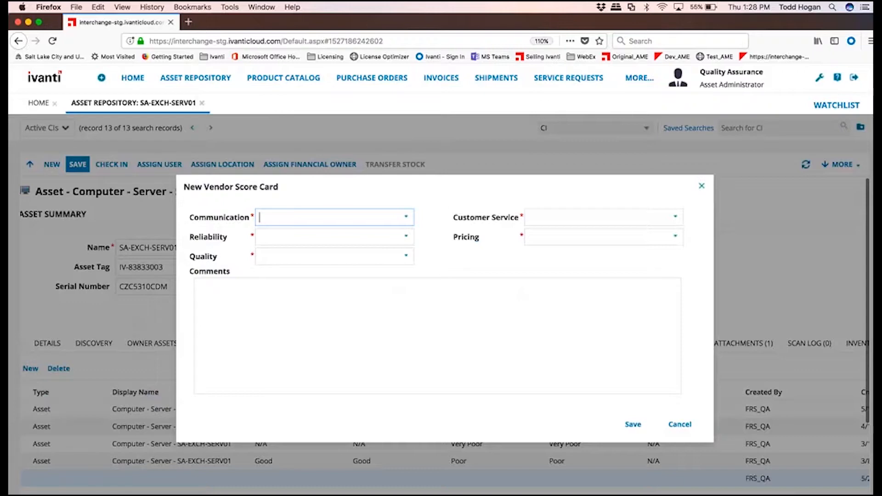
{"action": "left_click", "coordinate": [401, 259]}
{"action": "left_click", "coordinate": [280, 341]}
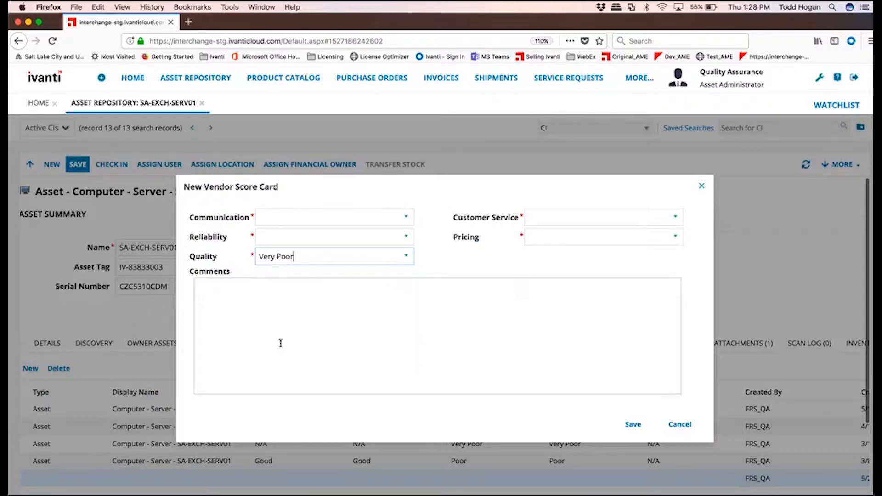
{"action": "left_click", "coordinate": [263, 306]}
{"action": "type", "text": "jjkkkj"}
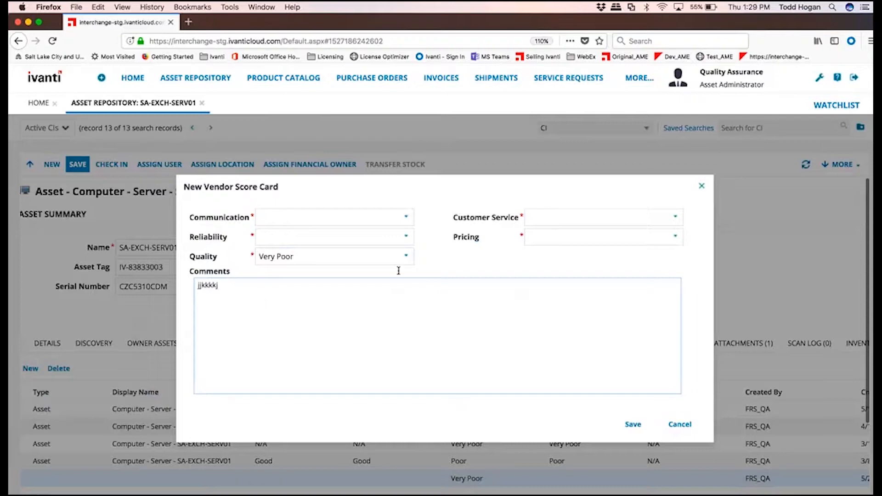
{"action": "left_click", "coordinate": [680, 425]}
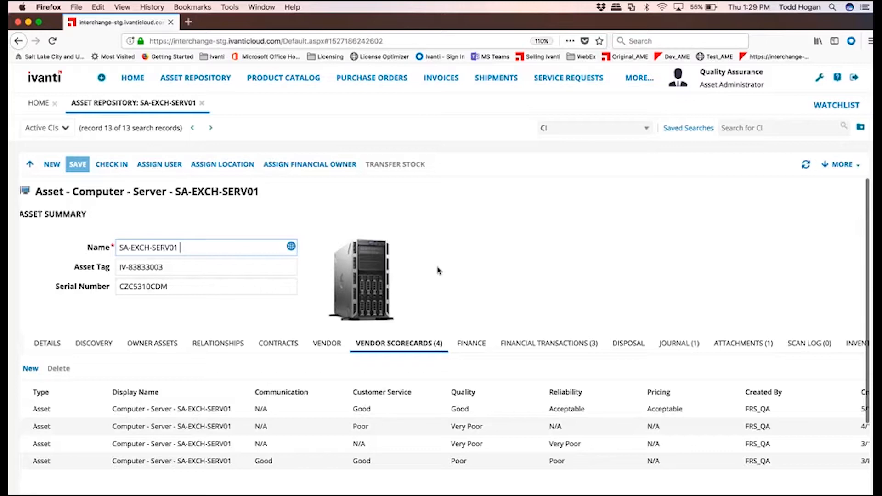
- Review the server's purchase details and lifecycle financials, and open its linked purchase order
{"action": "left_click", "coordinate": [471, 343]}
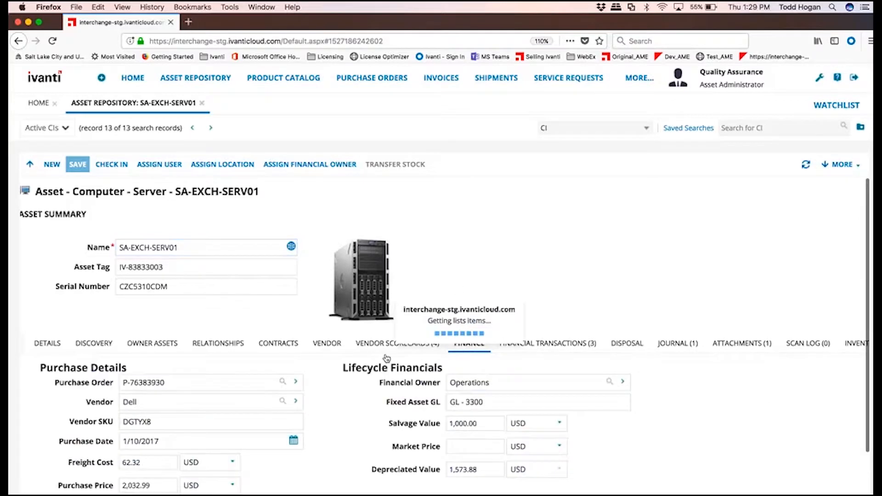
{"action": "scroll", "coordinate": [385, 358], "scroll_direction": "down", "scroll_amount": 1}
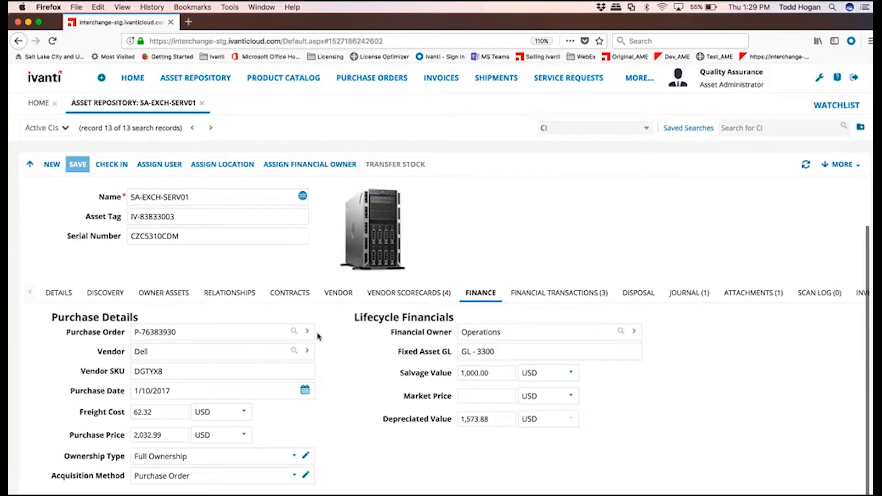
{"action": "left_click", "coordinate": [310, 332]}
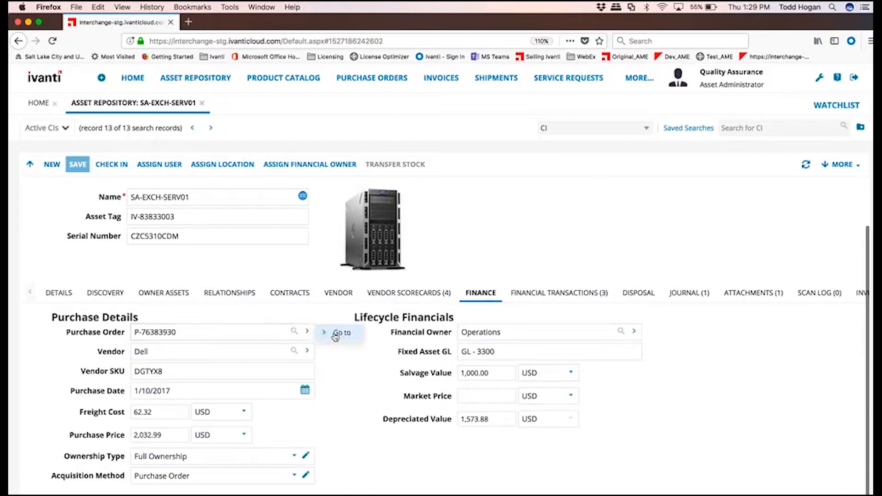
{"action": "left_click", "coordinate": [338, 334]}
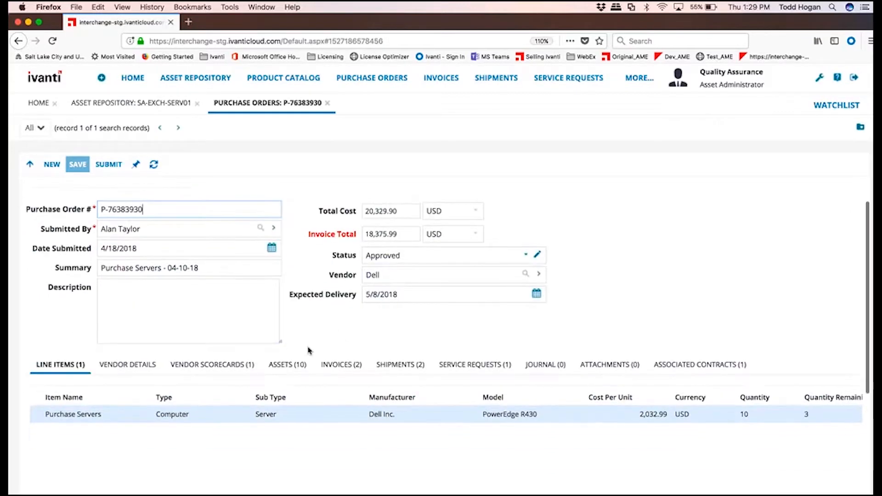
- Examine the purchase order's linked records, including the expanded server assets, invoices, shipments and service requests
{"action": "left_click", "coordinate": [284, 367]}
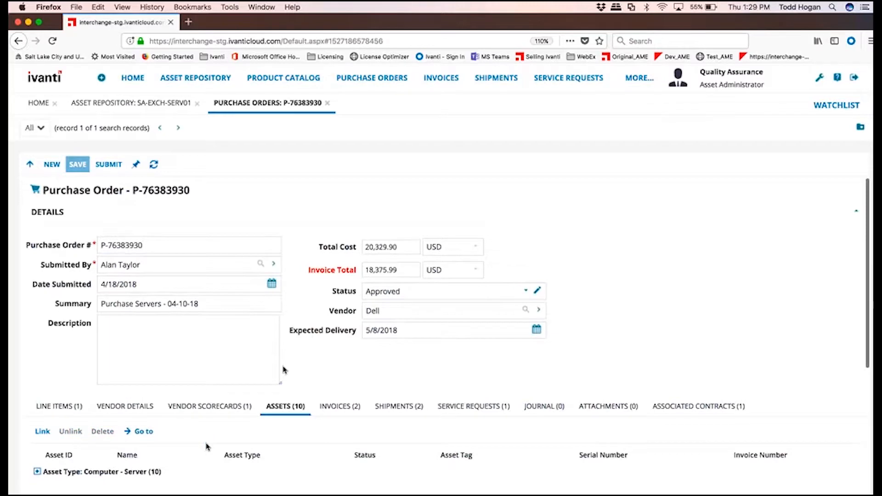
{"action": "scroll", "coordinate": [207, 446], "scroll_direction": "down", "scroll_amount": 5}
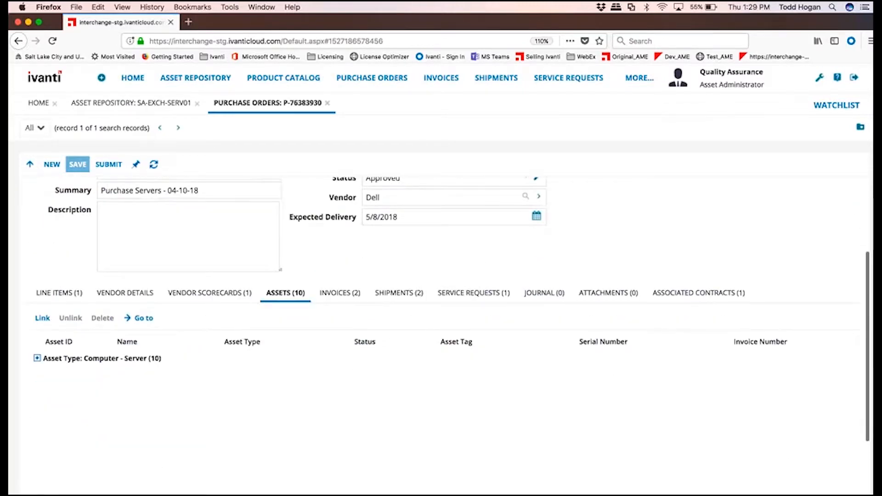
{"action": "left_click", "coordinate": [37, 359]}
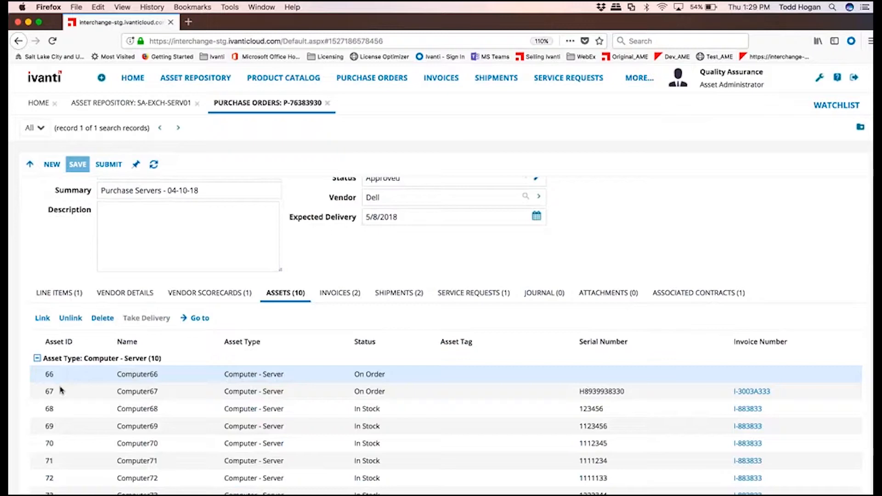
{"action": "left_click", "coordinate": [341, 293]}
{"action": "scroll", "coordinate": [290, 381], "scroll_direction": "down", "scroll_amount": 3}
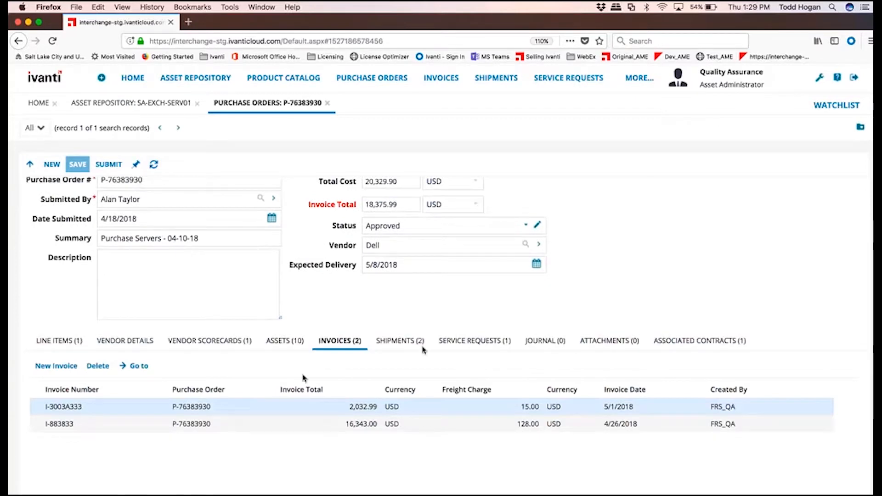
{"action": "scroll", "coordinate": [406, 343], "scroll_direction": "up", "scroll_amount": 3}
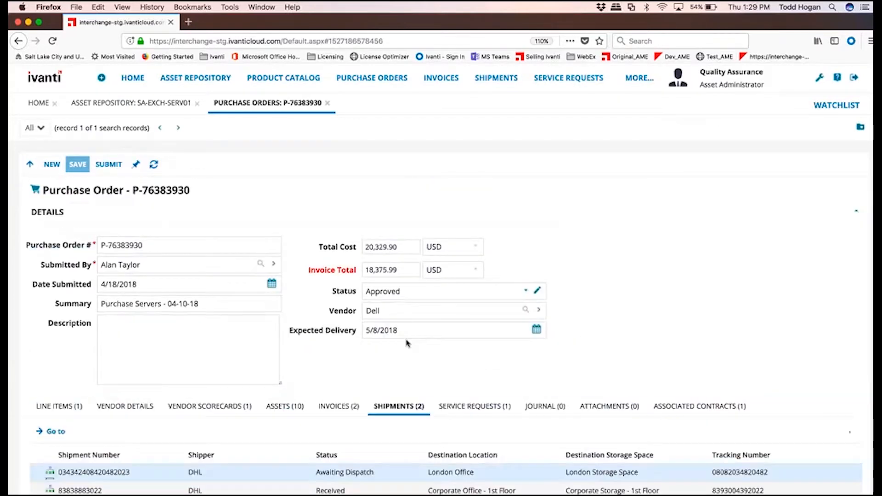
{"action": "left_click", "coordinate": [458, 407]}
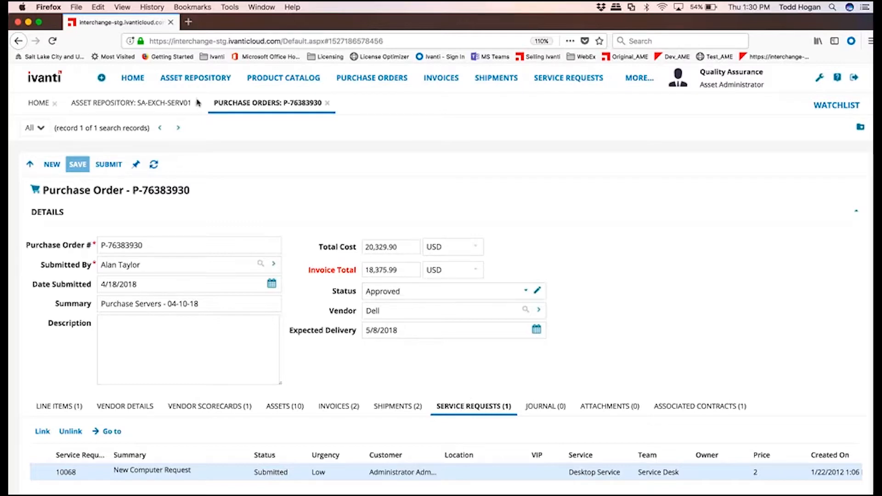
- Return to the SA-EXCH-SERV01 record and examine its financial transactions, including cost drivers, recurrence and the total cost summary
{"action": "left_click", "coordinate": [178, 109]}
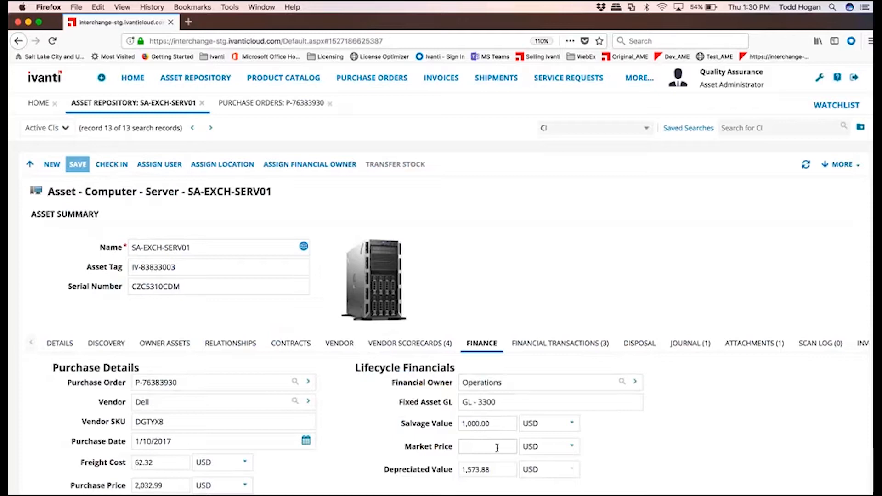
{"action": "left_click", "coordinate": [536, 349]}
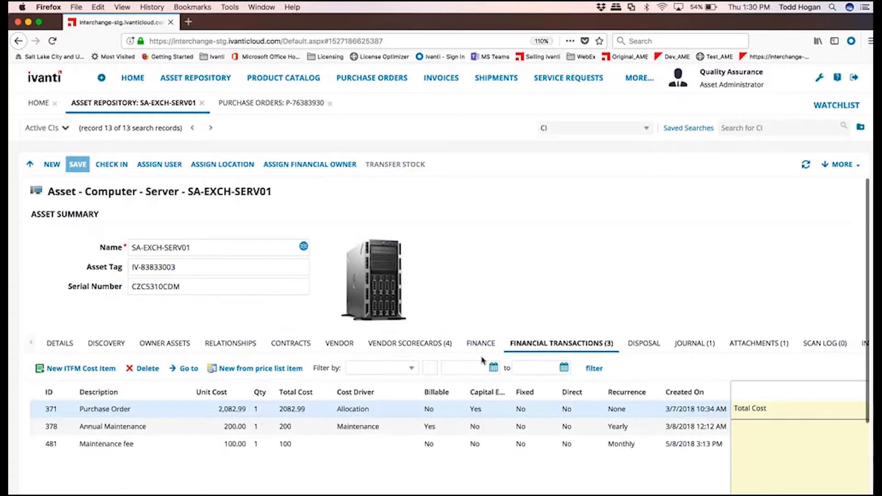
{"action": "scroll", "coordinate": [481, 357], "scroll_direction": "down", "scroll_amount": 2}
{"action": "scroll", "coordinate": [482, 357], "scroll_direction": "down", "scroll_amount": 1}
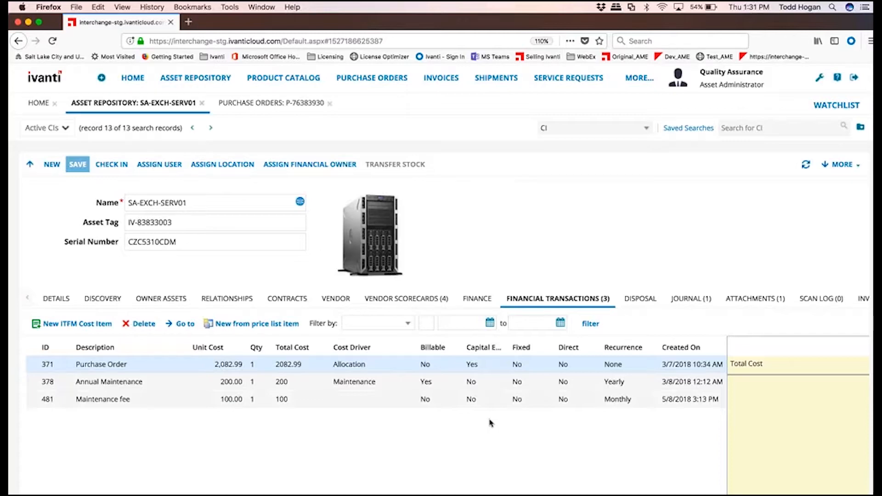
{"action": "scroll", "coordinate": [564, 437], "scroll_direction": "right", "scroll_amount": 3}
{"action": "scroll", "coordinate": [570, 439], "scroll_direction": "left", "scroll_amount": 3}
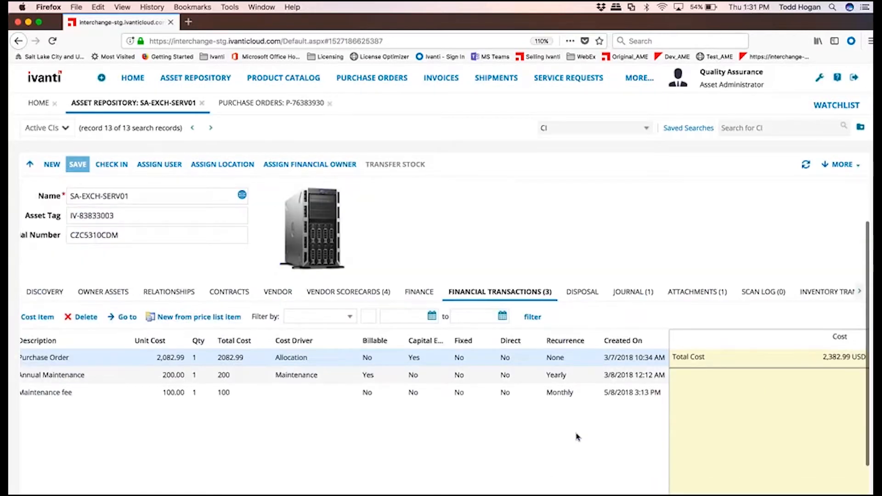
{"action": "scroll", "coordinate": [576, 435], "scroll_direction": "right", "scroll_amount": 3}
{"action": "scroll", "coordinate": [606, 401], "scroll_direction": "down", "scroll_amount": 1}
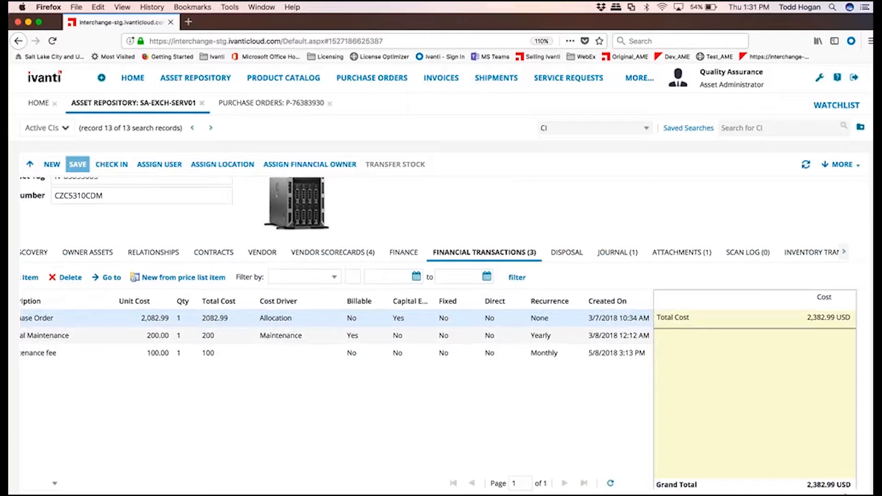
{"action": "scroll", "coordinate": [845, 494], "scroll_direction": "up", "scroll_amount": 1}
{"action": "scroll", "coordinate": [846, 491], "scroll_direction": "down", "scroll_amount": 1}
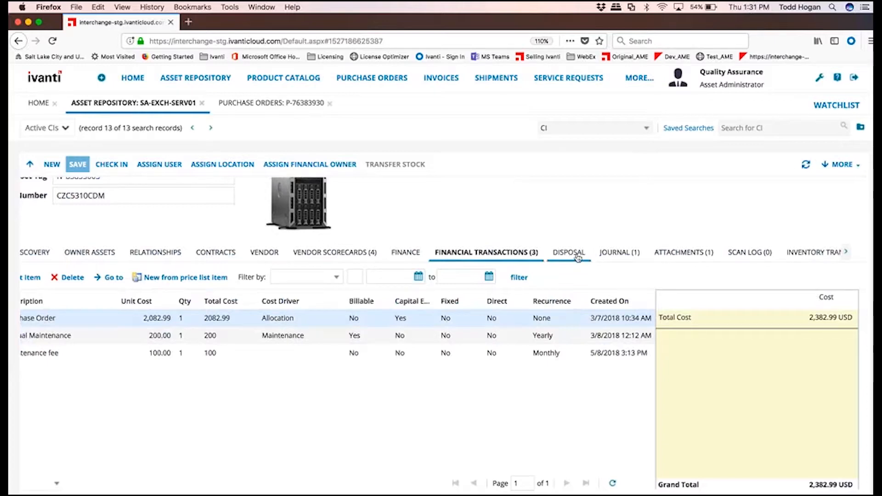
- Read the technical specifications in the server's journal memo and close the note without saving
{"action": "left_click", "coordinate": [619, 252]}
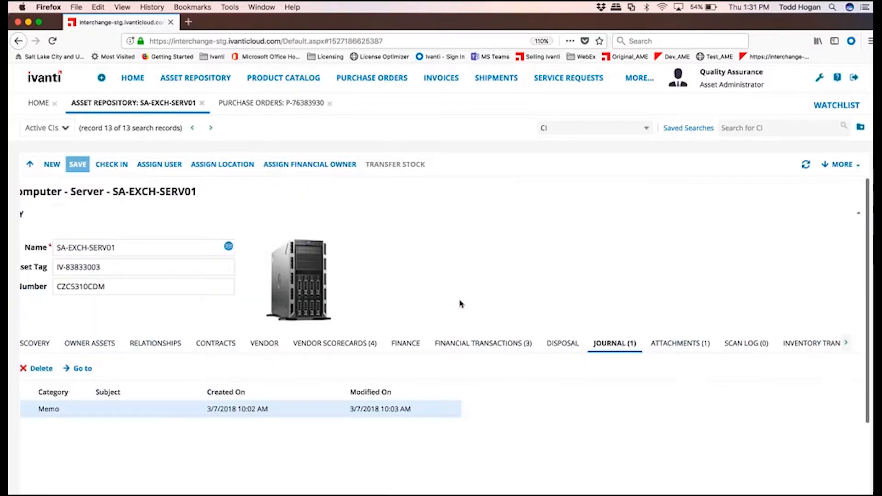
{"action": "double_click", "coordinate": [157, 411]}
{"action": "scroll", "coordinate": [267, 395], "scroll_direction": "down", "scroll_amount": 10}
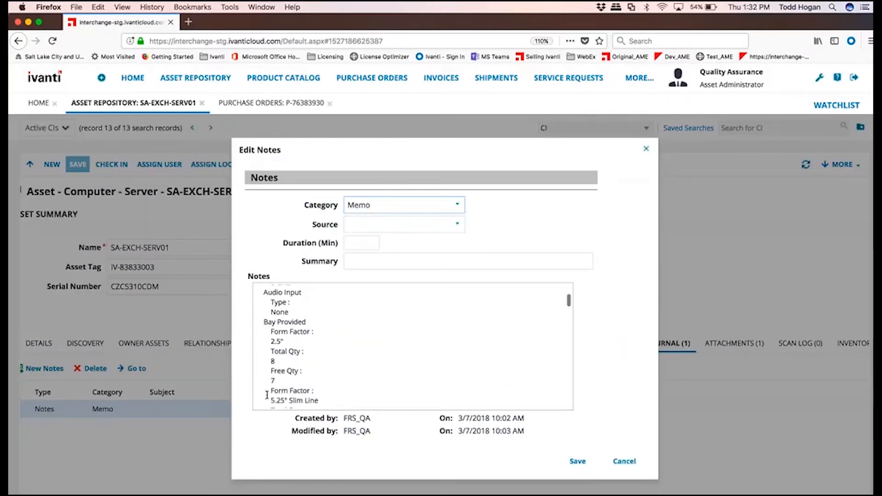
{"action": "scroll", "coordinate": [267, 395], "scroll_direction": "up", "scroll_amount": 10}
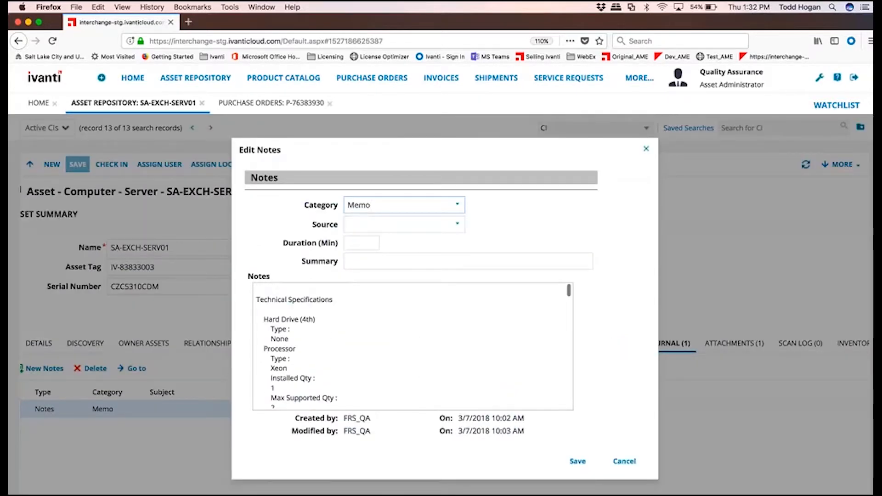
{"action": "left_click", "coordinate": [625, 461]}
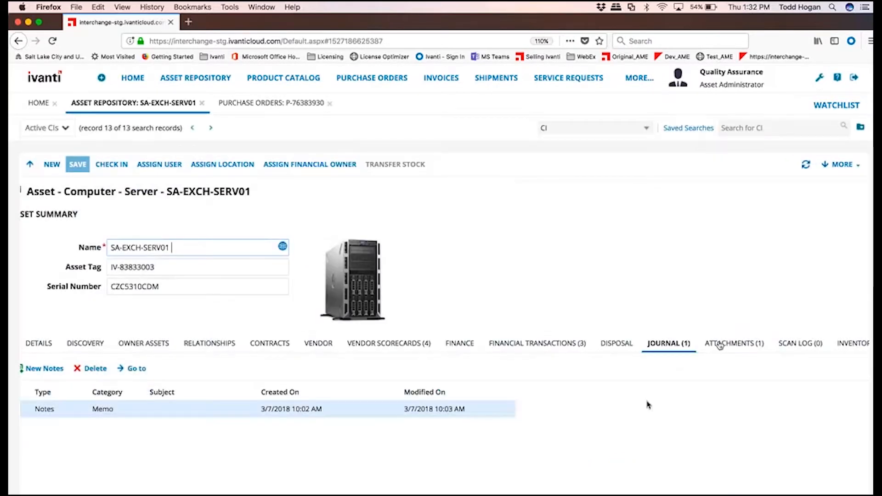
- Review the server's attachments and scan log
{"action": "left_click", "coordinate": [720, 345]}
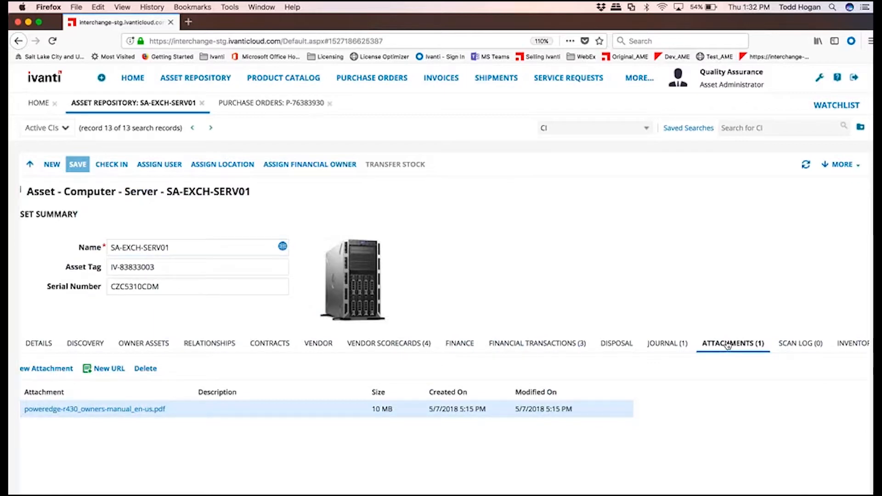
{"action": "left_click", "coordinate": [788, 347]}
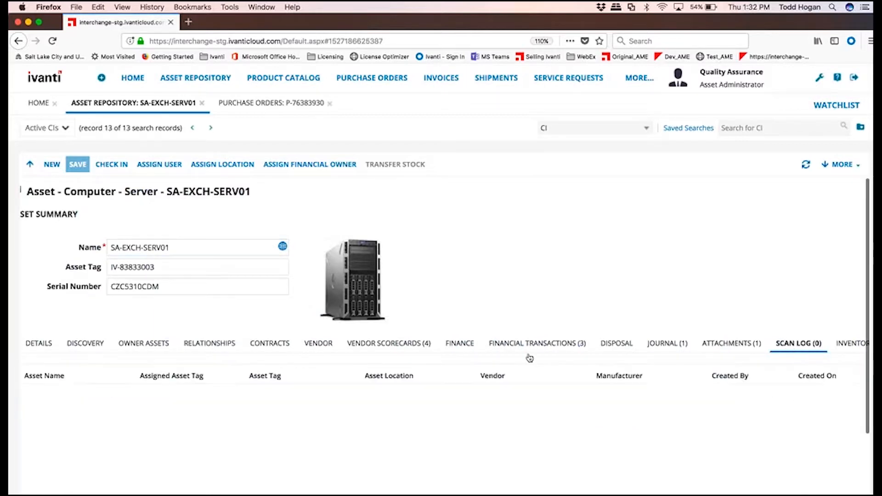
{"action": "scroll", "coordinate": [528, 356], "scroll_direction": "down", "scroll_amount": 1}
{"action": "scroll", "coordinate": [529, 357], "scroll_direction": "down", "scroll_amount": 1}
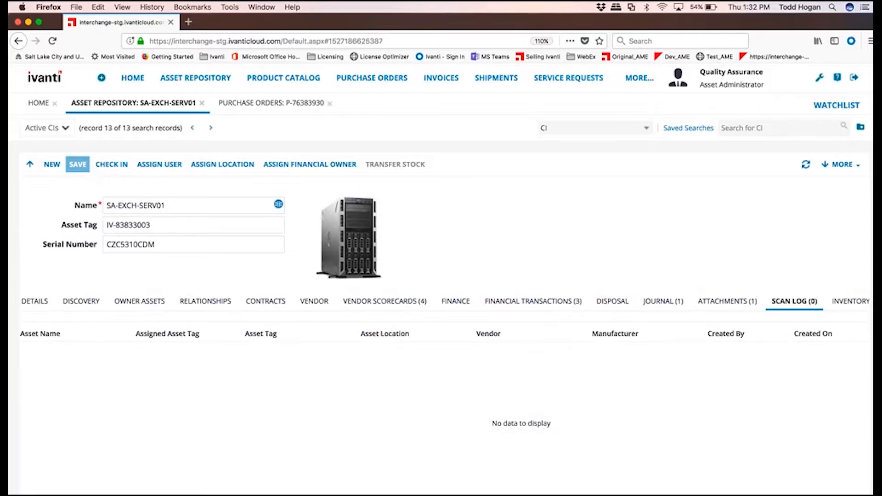
- Examine the server's inventory transactions, including check-in and check-out locations, responsible users and dates
{"action": "left_click", "coordinate": [840, 301]}
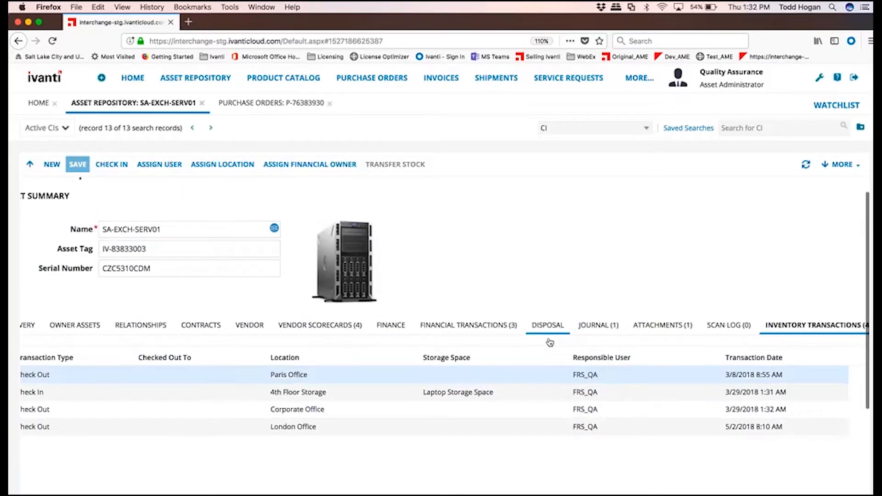
{"action": "scroll", "coordinate": [549, 341], "scroll_direction": "down", "scroll_amount": 2}
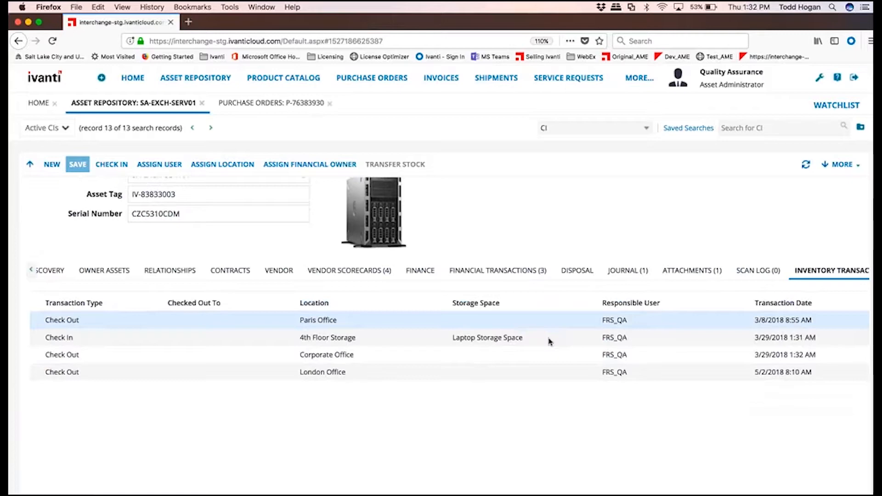
{"action": "scroll", "coordinate": [734, 266], "scroll_direction": "right", "scroll_amount": 3}
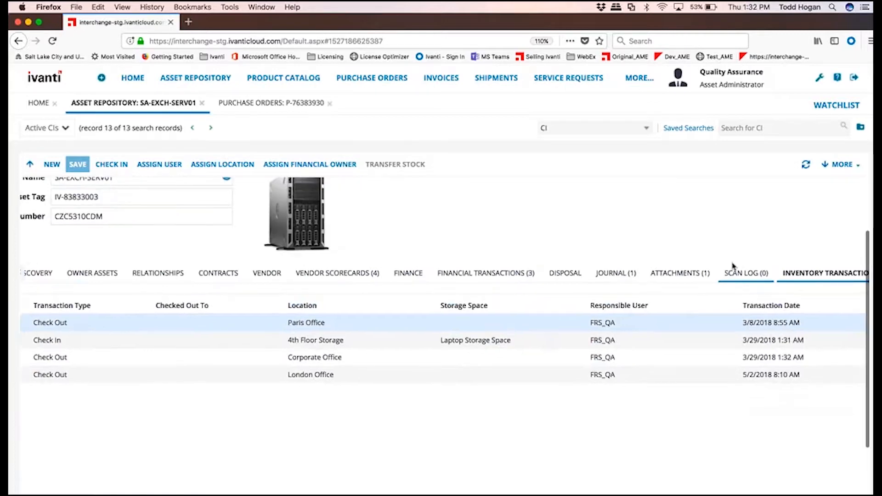
- Examine the server's audit history of changes and open its list of installed software
{"action": "left_click", "coordinate": [844, 272]}
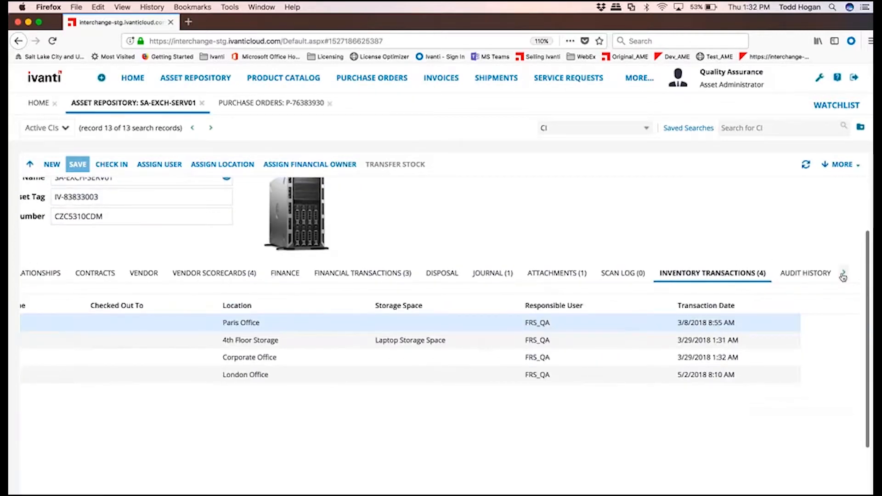
{"action": "left_click", "coordinate": [816, 274]}
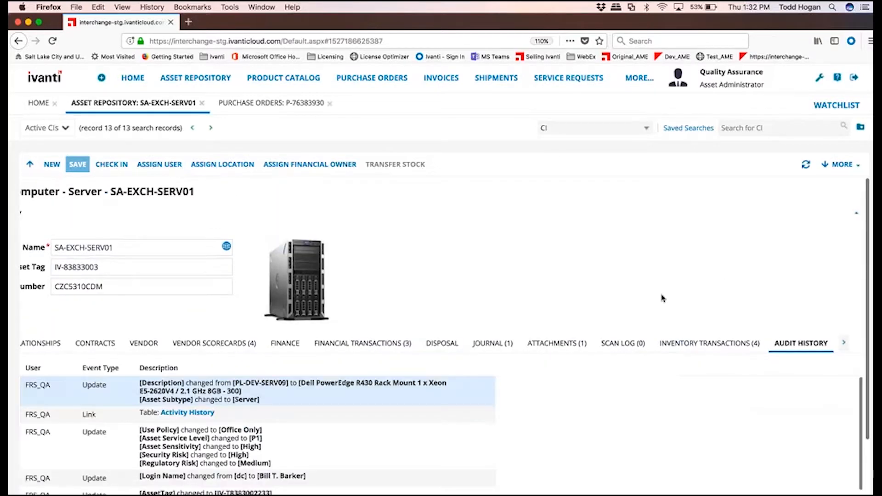
{"action": "scroll", "coordinate": [663, 296], "scroll_direction": "down", "scroll_amount": 2}
{"action": "scroll", "coordinate": [662, 298], "scroll_direction": "down", "scroll_amount": 1}
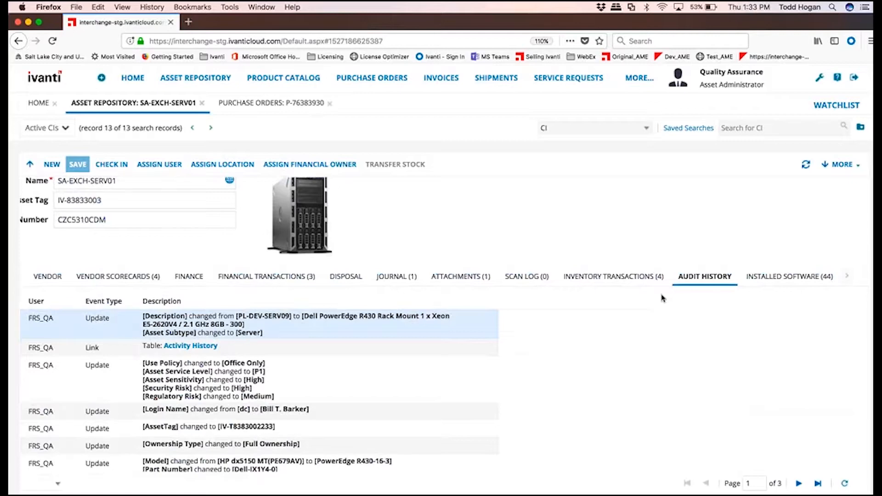
{"action": "left_click", "coordinate": [788, 276]}
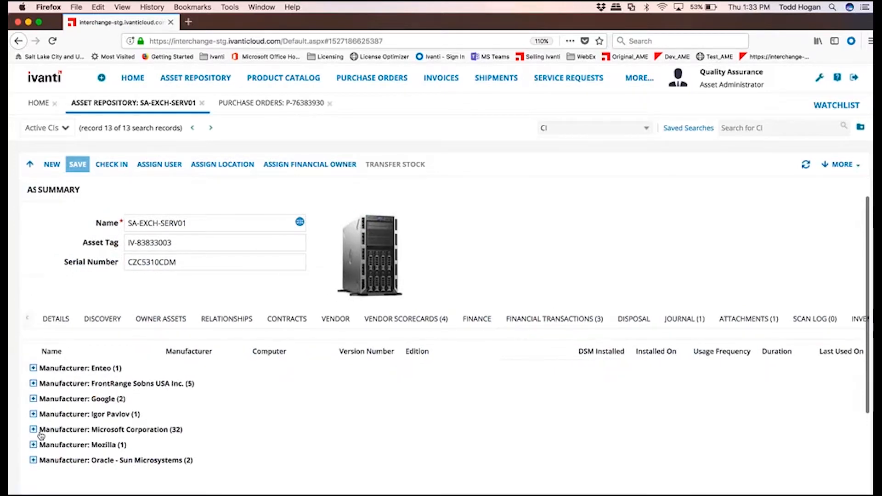
- Expand the Microsoft Corporation group in the server's software list and review its installed titles
{"action": "left_click", "coordinate": [33, 428]}
{"action": "scroll", "coordinate": [121, 406], "scroll_direction": "down", "scroll_amount": 10}
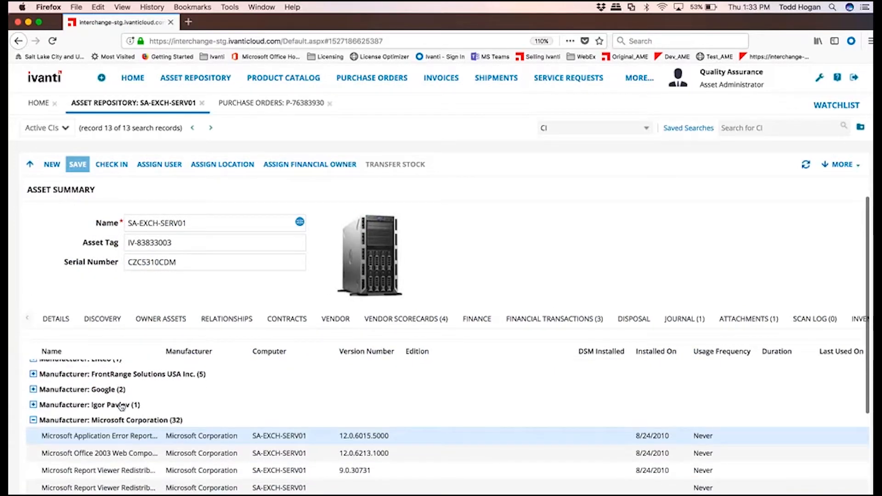
{"action": "scroll", "coordinate": [121, 406], "scroll_direction": "up", "scroll_amount": 10}
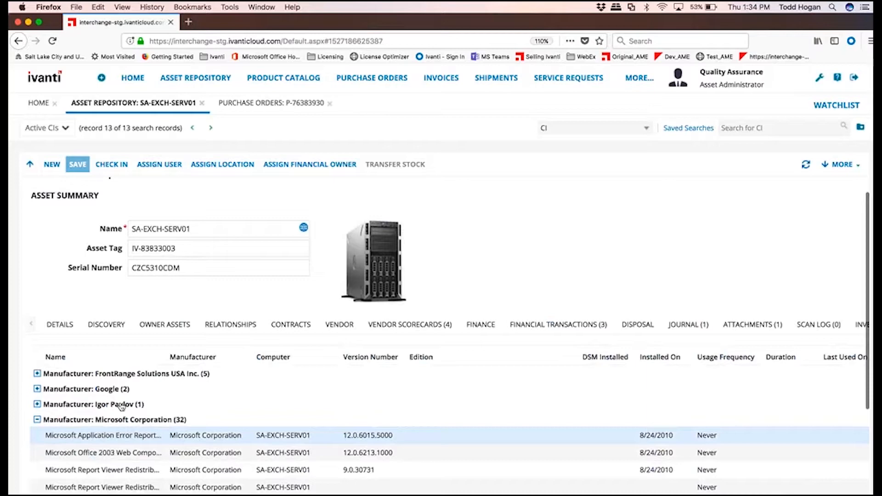
- Open the Dell Inspiron 17 5000 item from the product catalog and review its item details and linked assets
{"action": "left_click", "coordinate": [278, 78]}
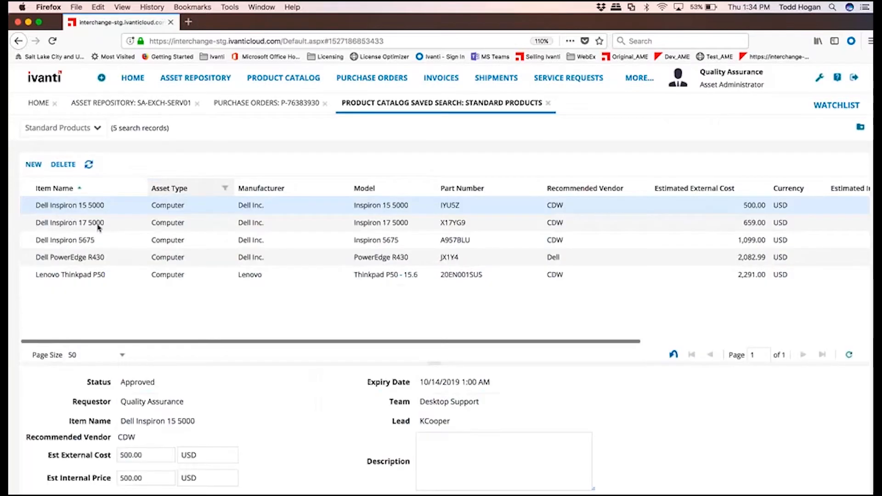
{"action": "double_click", "coordinate": [97, 224]}
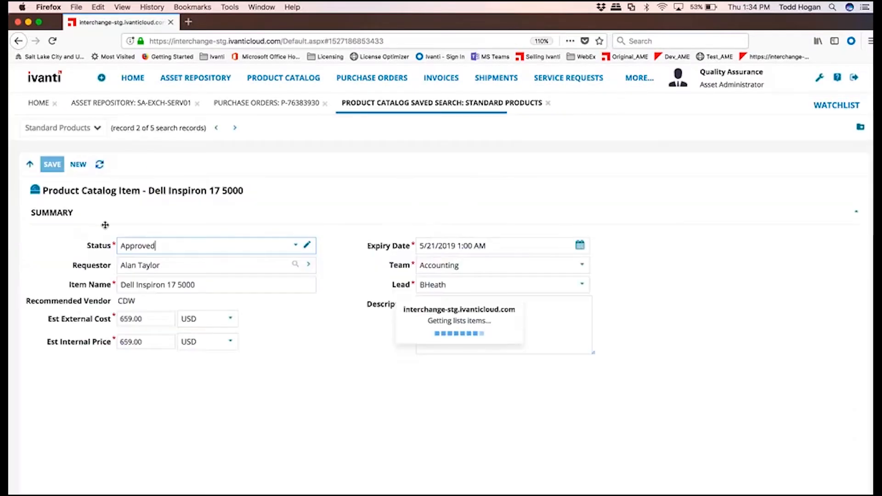
{"action": "scroll", "coordinate": [194, 249], "scroll_direction": "down", "scroll_amount": 3}
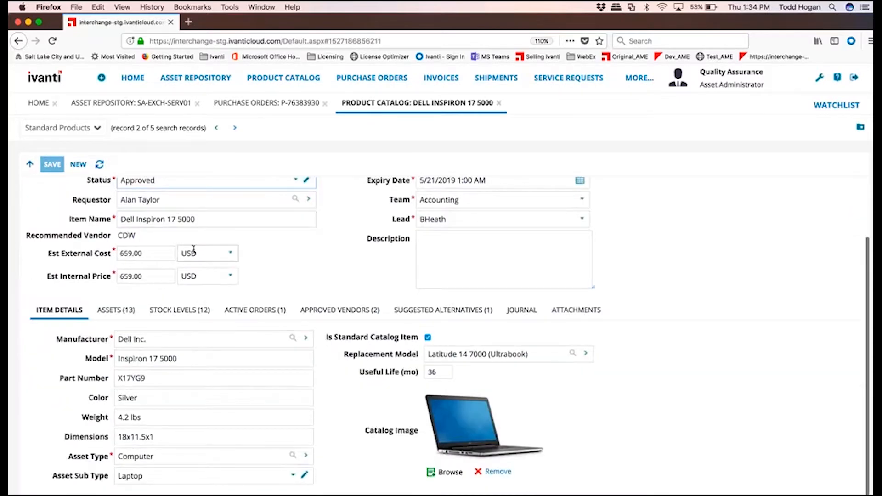
{"action": "left_click", "coordinate": [118, 315]}
{"action": "scroll", "coordinate": [138, 400], "scroll_direction": "down", "scroll_amount": 4}
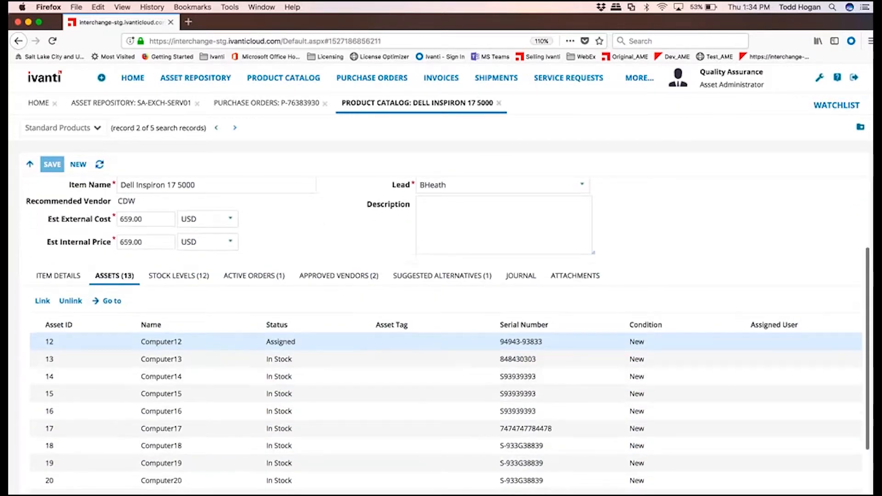
- Examine the catalog item's stock levels, expanding the Corporate Office - 1st Floor and London Office locations
{"action": "left_click", "coordinate": [172, 277]}
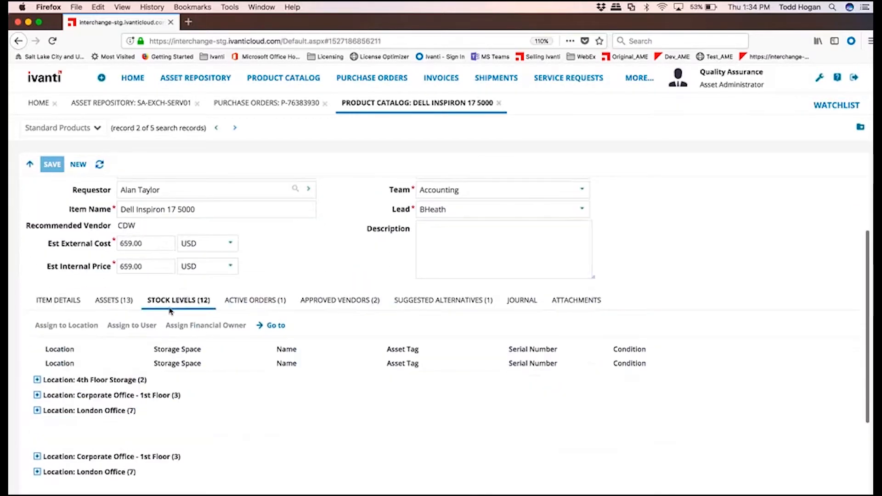
{"action": "left_click", "coordinate": [37, 368]}
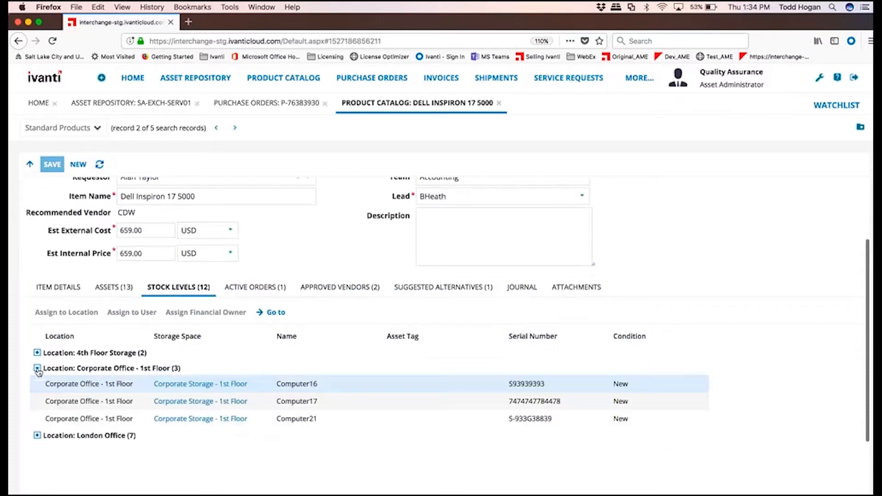
{"action": "left_click", "coordinate": [37, 435]}
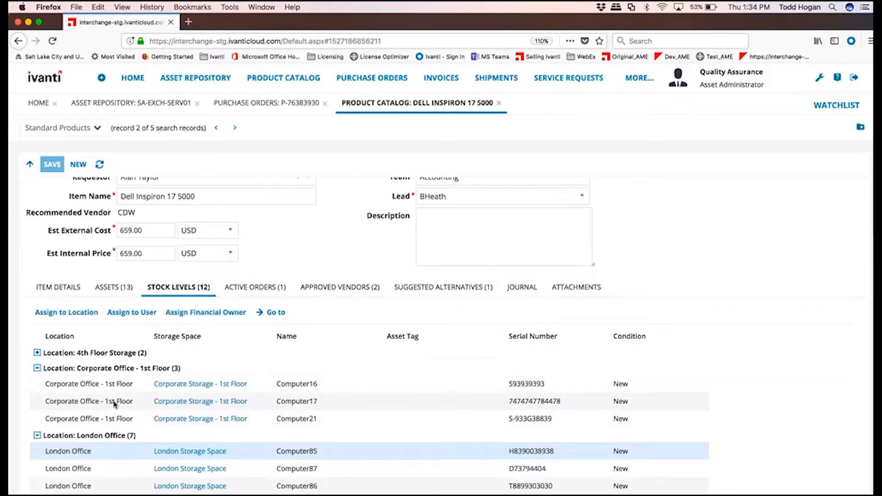
- Review the laptop catalog item's active orders, approved vendors and suggested alternatives
{"action": "left_click", "coordinate": [258, 288]}
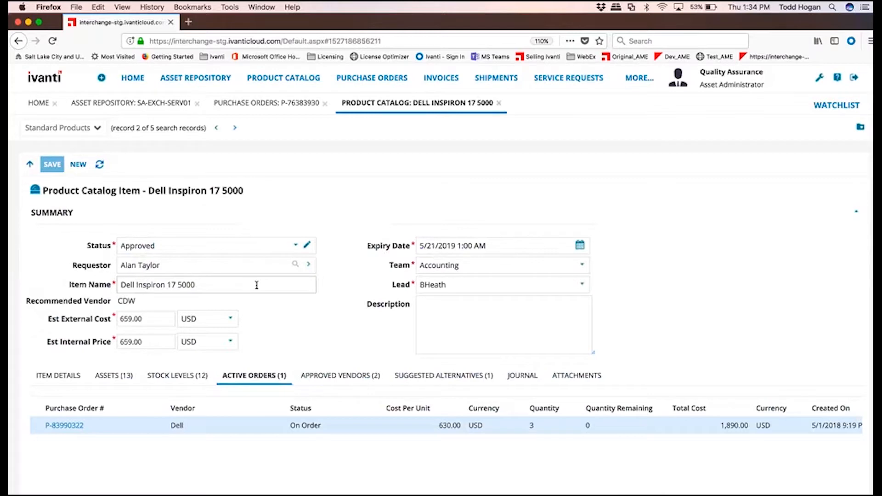
{"action": "left_click", "coordinate": [334, 375]}
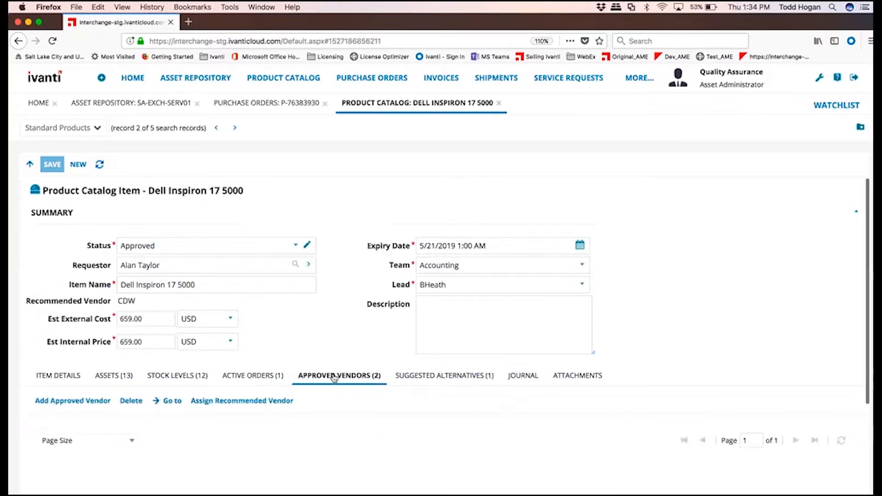
{"action": "left_click", "coordinate": [442, 378]}
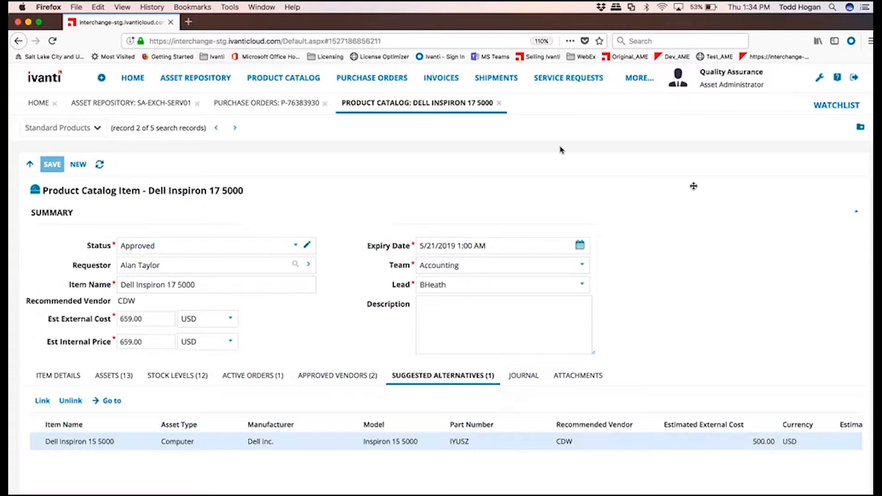
- Go to the Contracts workspace and open the Sample Contract record
{"action": "left_click", "coordinate": [638, 82]}
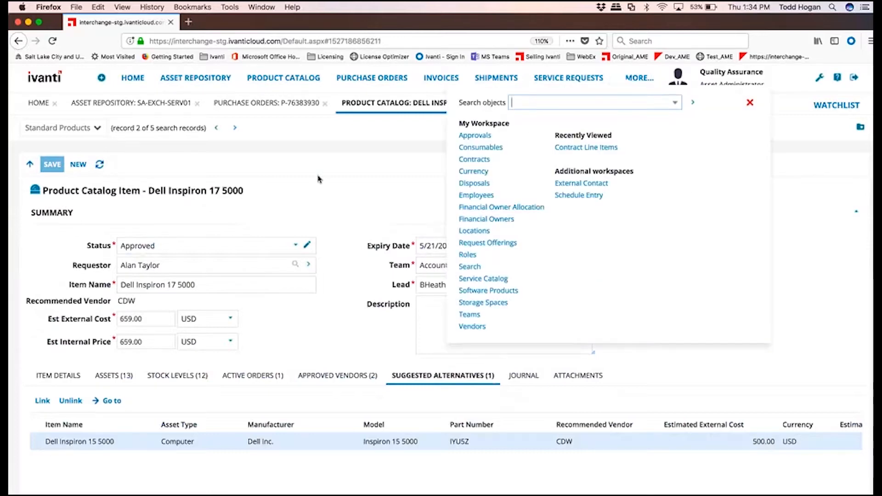
{"action": "left_click", "coordinate": [475, 160]}
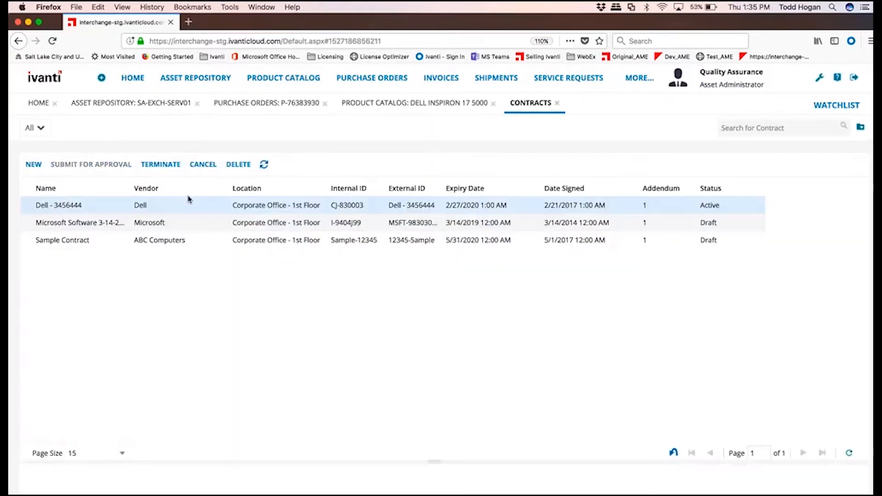
{"action": "left_click", "coordinate": [92, 208]}
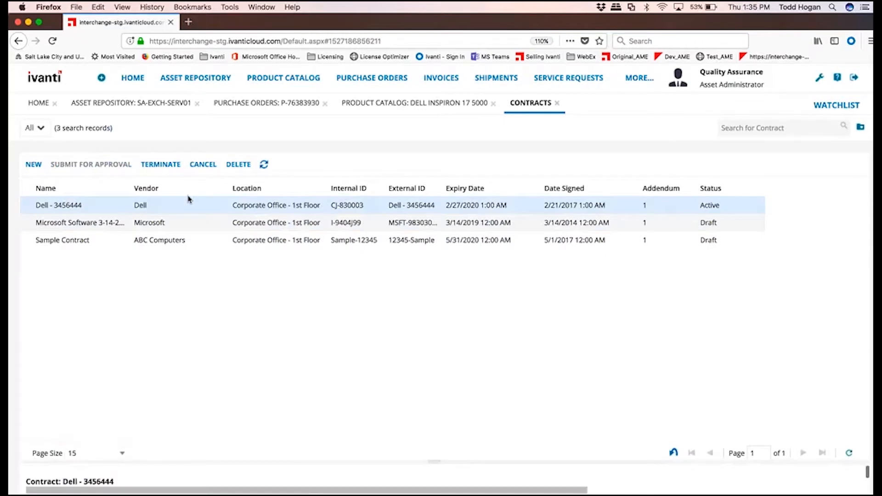
{"action": "double_click", "coordinate": [84, 240]}
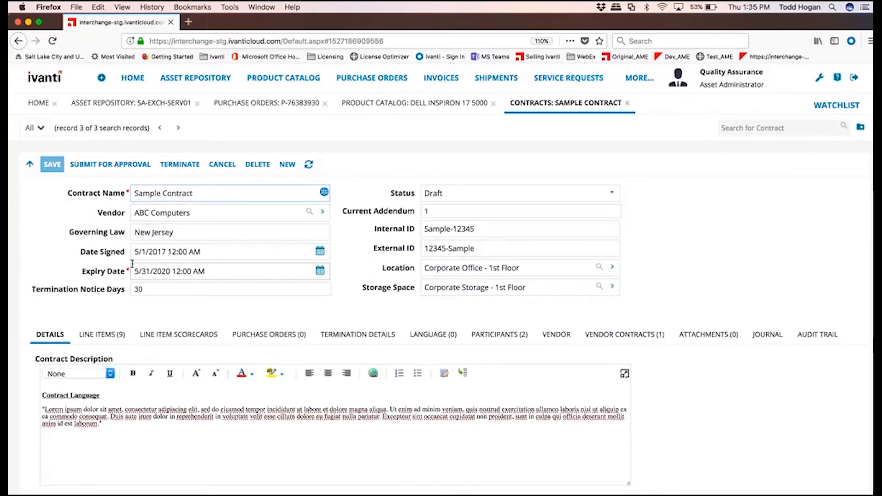
- Review the Sample Contract's line items, including their types, effective and end dates, and unit costs
{"action": "left_click", "coordinate": [91, 338]}
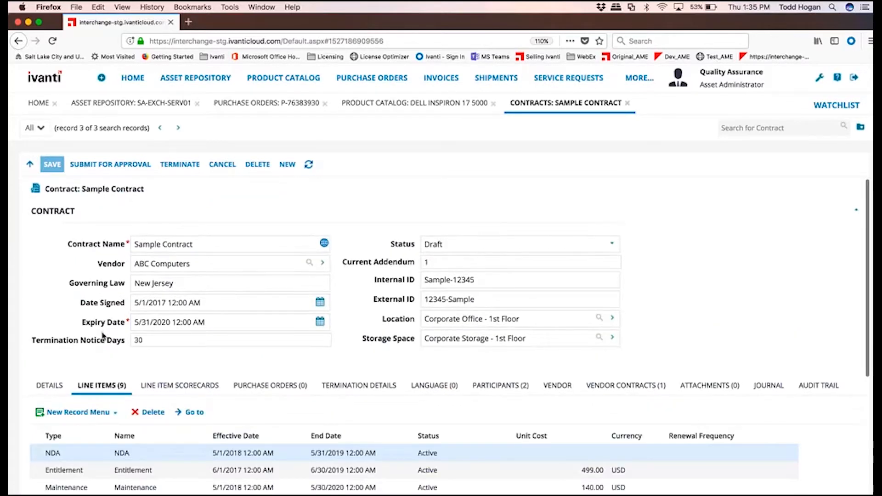
{"action": "scroll", "coordinate": [103, 335], "scroll_direction": "down", "scroll_amount": 3}
{"action": "scroll", "coordinate": [103, 336], "scroll_direction": "down", "scroll_amount": 1}
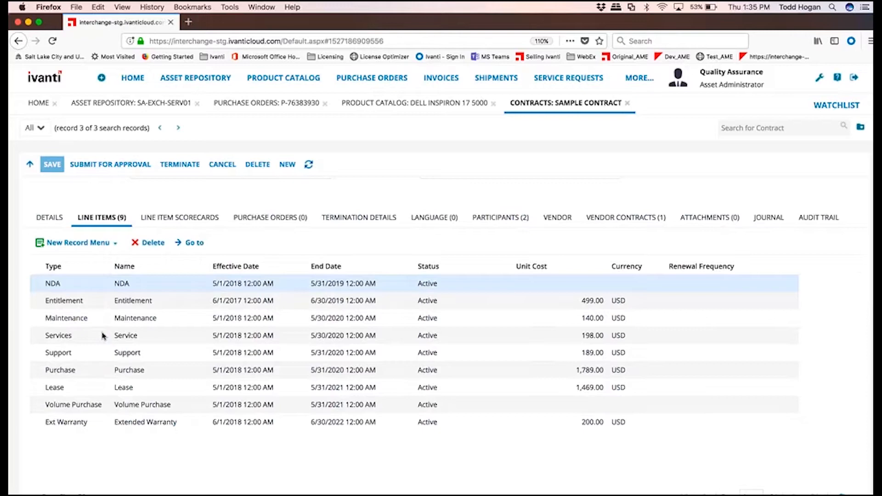
- Open the Entitlement line item and examine its license, purchase and maintenance fields
{"action": "left_click", "coordinate": [147, 299]}
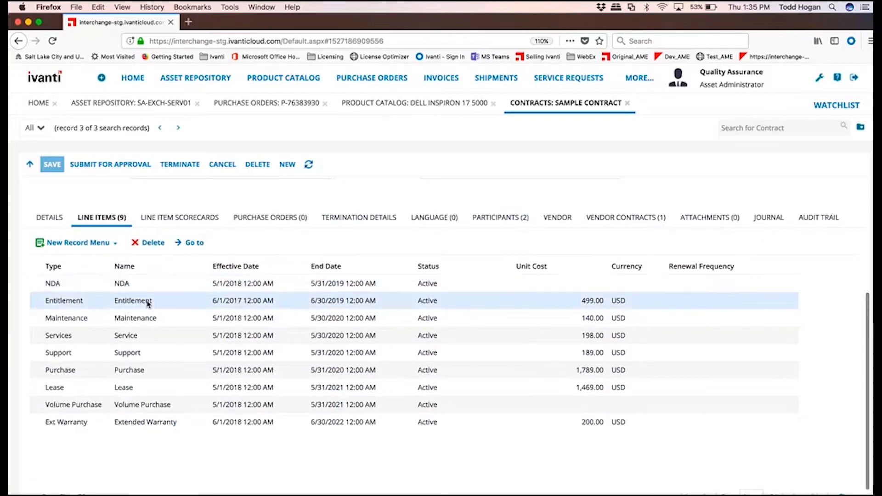
{"action": "left_click", "coordinate": [193, 248]}
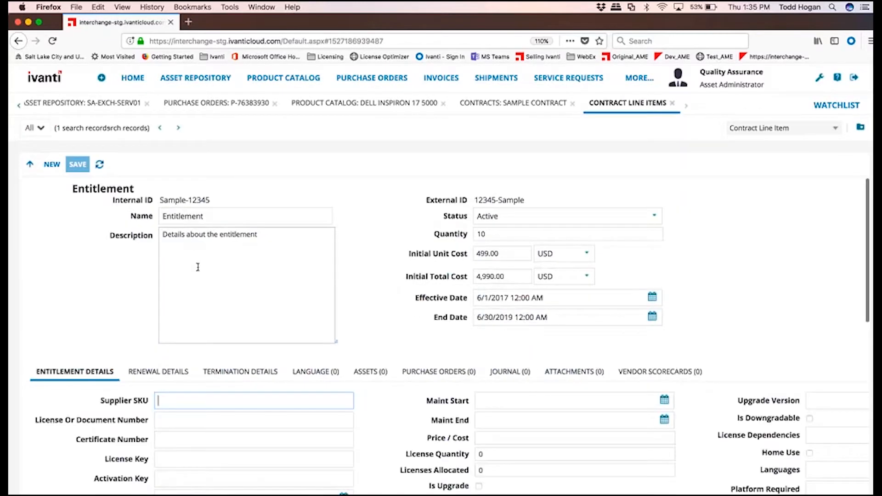
{"action": "scroll", "coordinate": [198, 267], "scroll_direction": "down", "scroll_amount": 3}
{"action": "scroll", "coordinate": [197, 269], "scroll_direction": "down", "scroll_amount": 2}
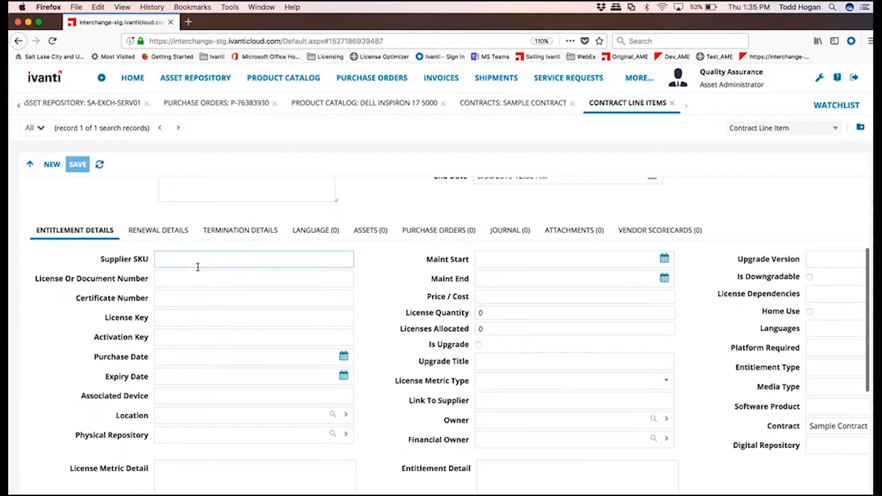
{"action": "scroll", "coordinate": [185, 300], "scroll_direction": "down", "scroll_amount": 2}
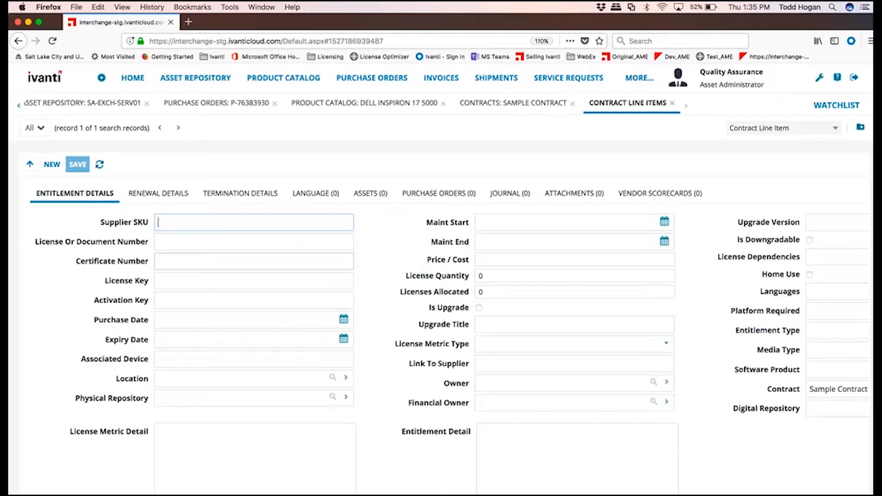
- Mark the Entitlement line item as renewable in its renewal details
{"action": "left_click", "coordinate": [158, 194]}
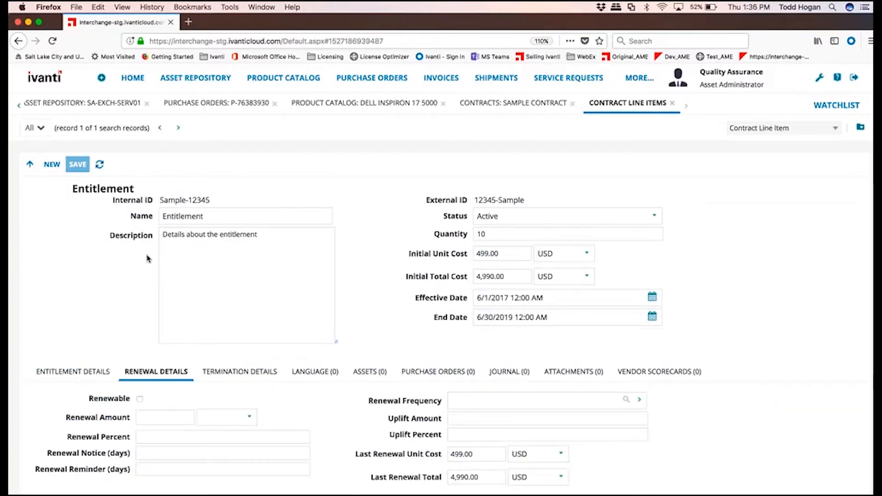
{"action": "left_click", "coordinate": [140, 397]}
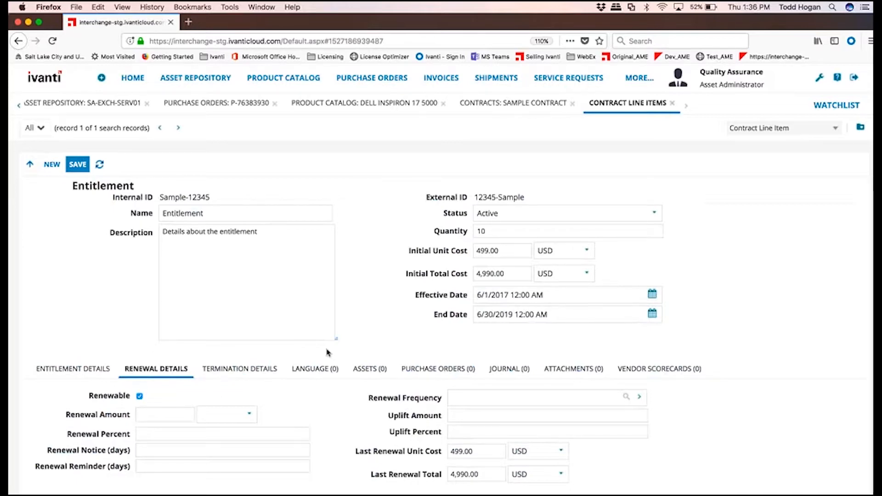
- Browse the first three pages of records available to link as entitlement assets, and cancel without linking any
{"action": "left_click", "coordinate": [369, 369]}
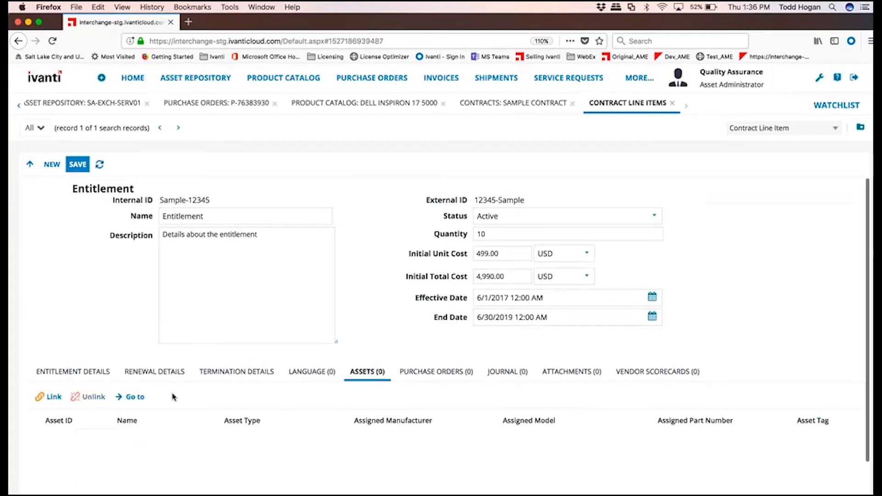
{"action": "left_click", "coordinate": [54, 397]}
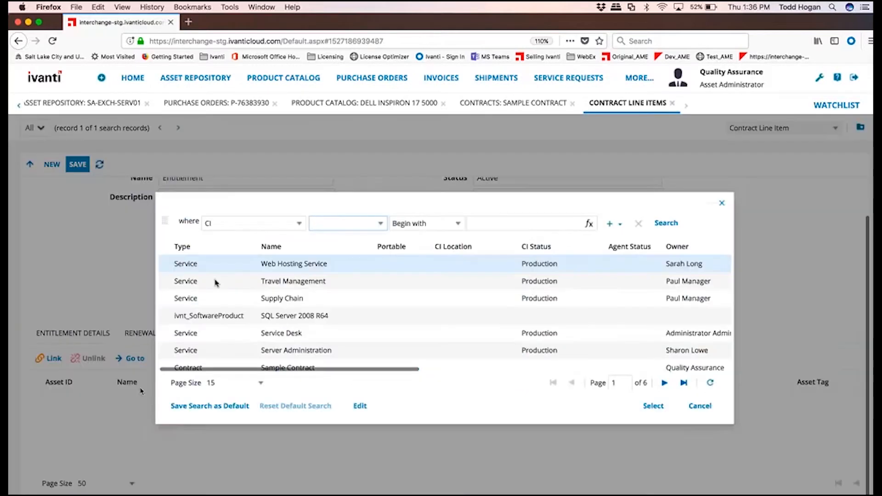
{"action": "scroll", "coordinate": [214, 310], "scroll_direction": "down", "scroll_amount": 3}
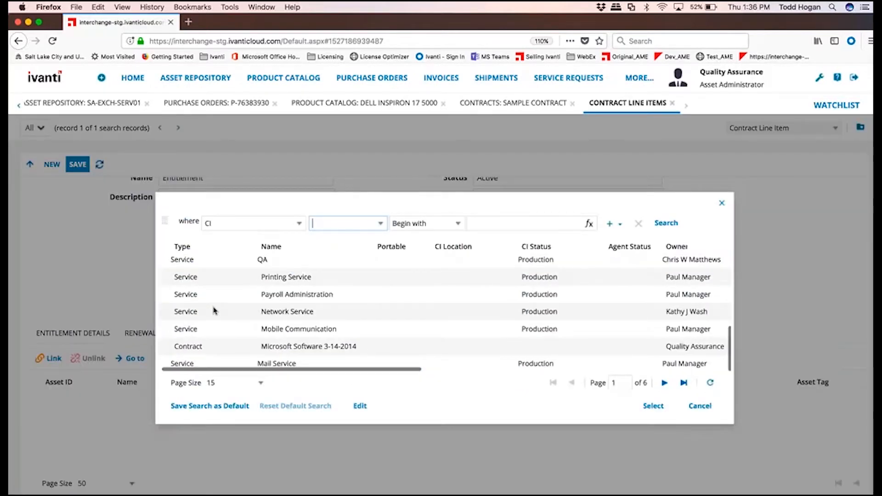
{"action": "left_click", "coordinate": [664, 383]}
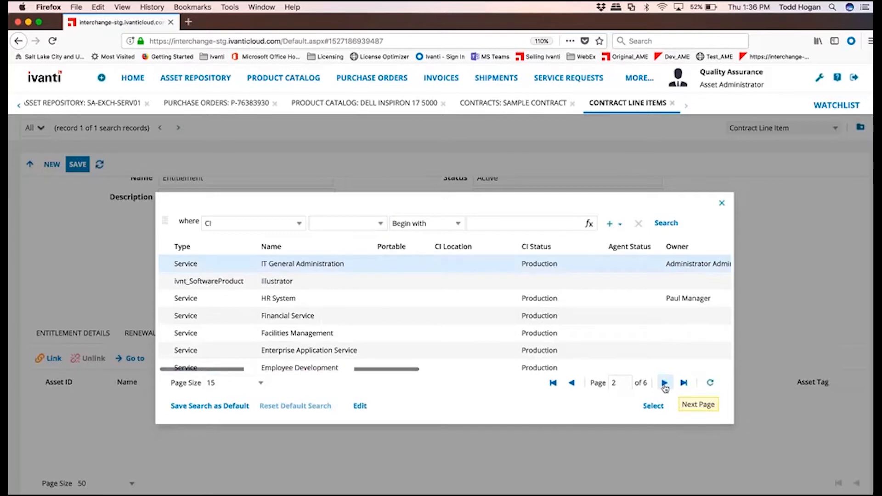
{"action": "left_click", "coordinate": [664, 383]}
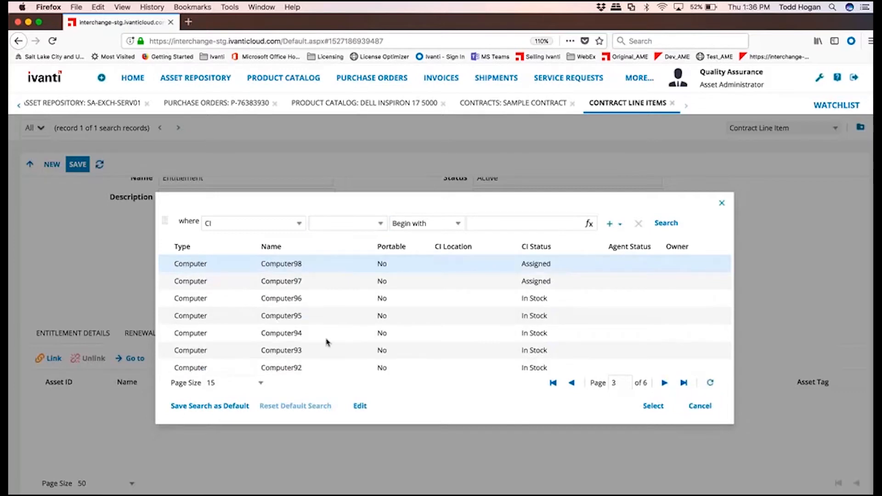
{"action": "left_click", "coordinate": [699, 407]}
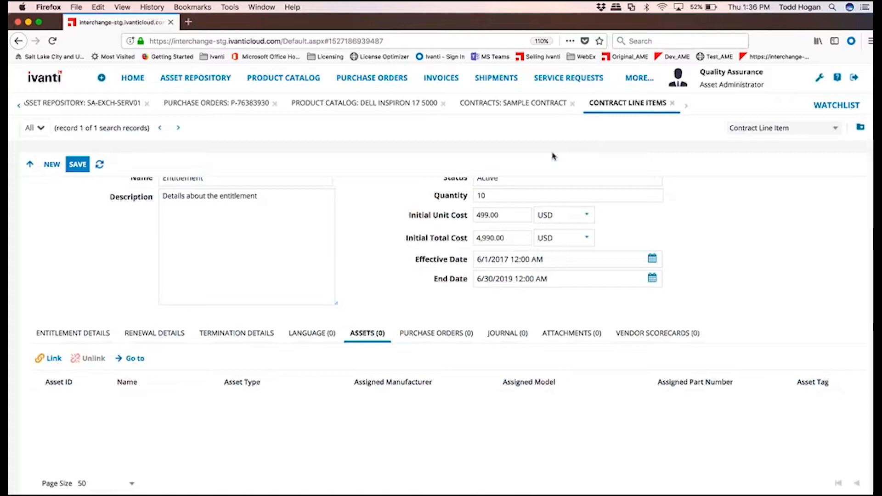
- Return to the SA-EXCH-SERV01 asset record and review its details
{"action": "left_click", "coordinate": [102, 105]}
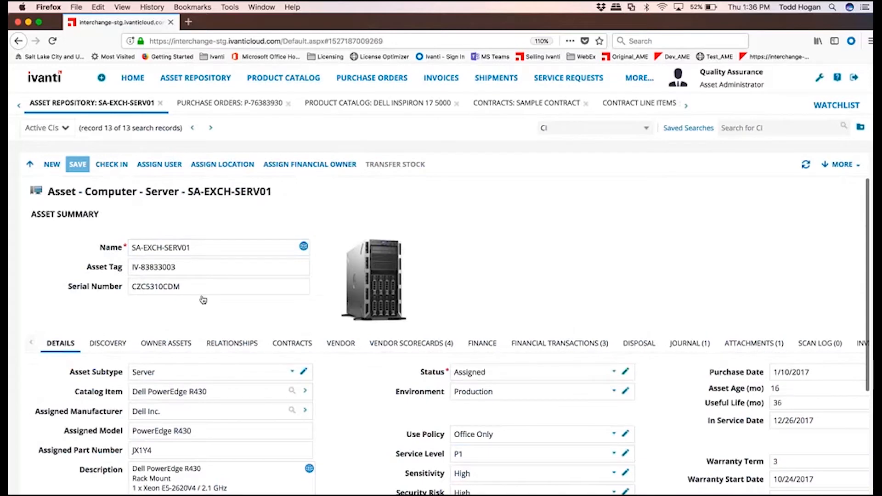
{"action": "scroll", "coordinate": [203, 300], "scroll_direction": "down", "scroll_amount": 3}
{"action": "scroll", "coordinate": [203, 300], "scroll_direction": "up", "scroll_amount": 2}
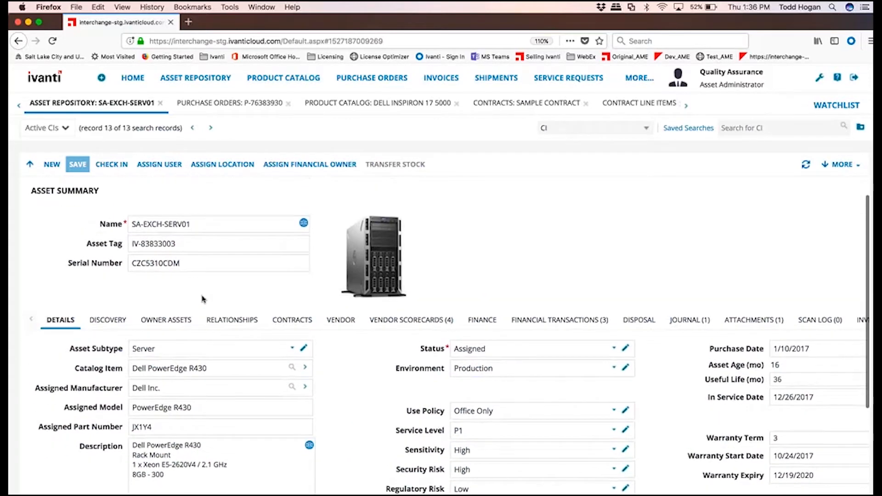
{"action": "scroll", "coordinate": [203, 300], "scroll_direction": "down", "scroll_amount": 1}
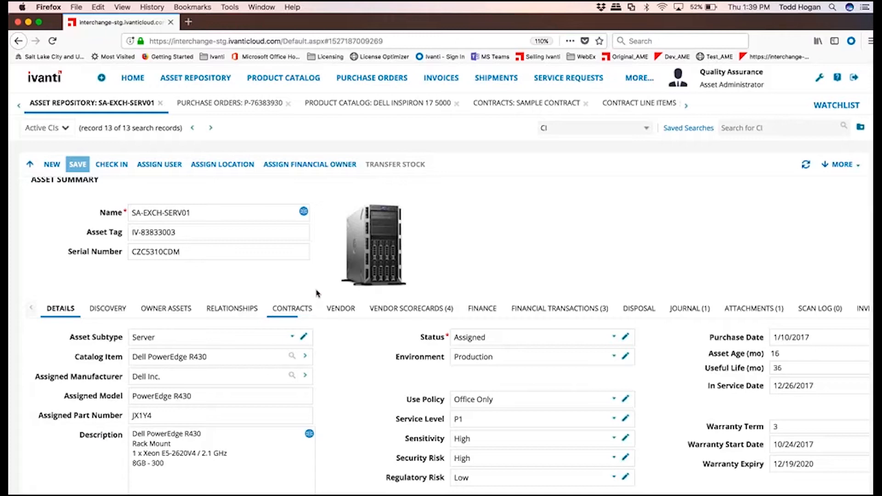
- Show all purchase orders, open the "Purchase Servers - 04-10-18" order, and review its details and line items
{"action": "left_click", "coordinate": [361, 80]}
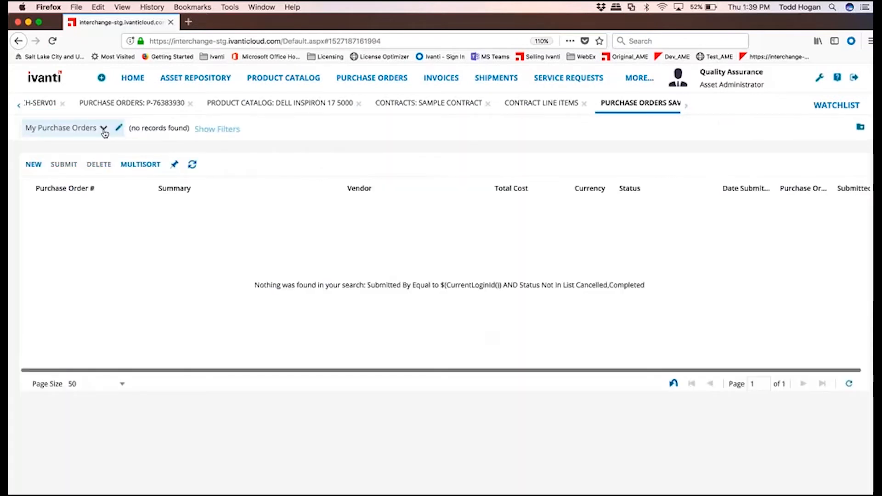
{"action": "left_click", "coordinate": [104, 128]}
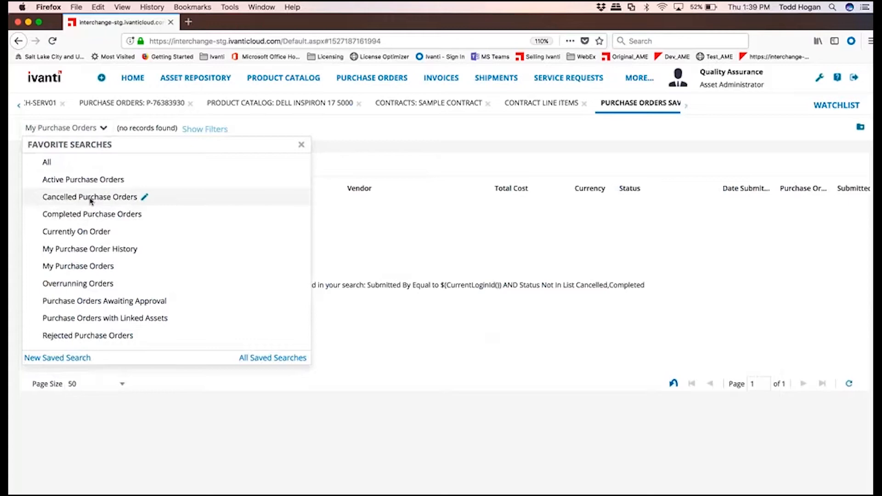
{"action": "left_click", "coordinate": [73, 163]}
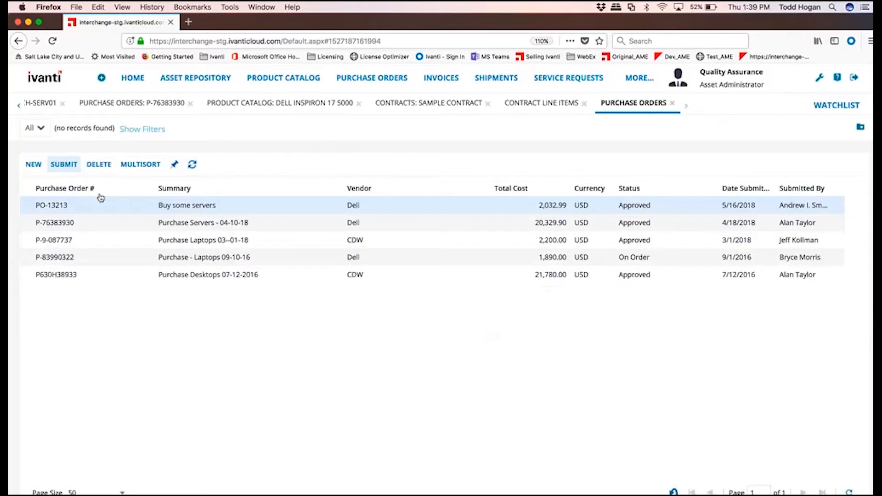
{"action": "double_click", "coordinate": [102, 223]}
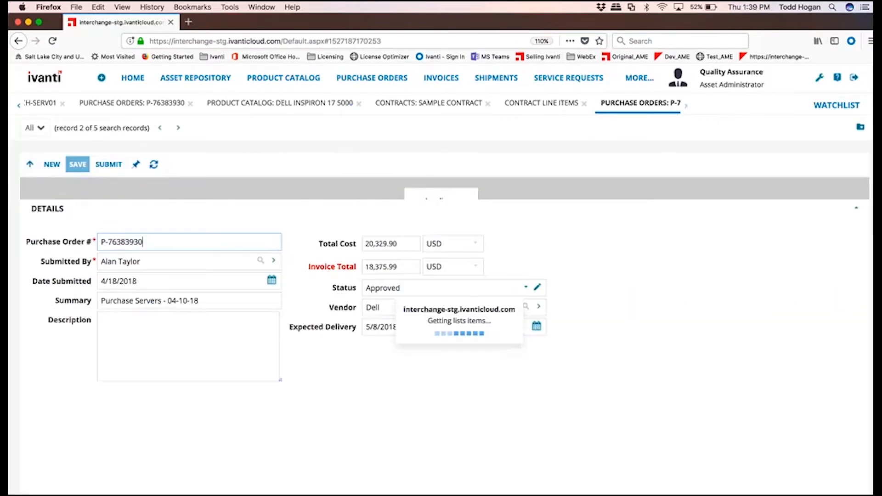
{"action": "scroll", "coordinate": [219, 360], "scroll_direction": "down", "scroll_amount": 3}
{"action": "scroll", "coordinate": [219, 360], "scroll_direction": "up", "scroll_amount": 3}
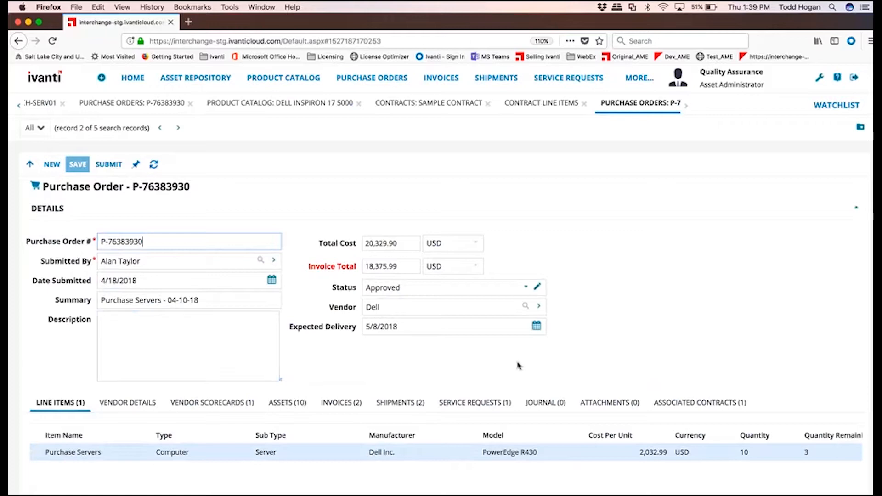
- Show the list of roles available to the signed-in account
{"action": "left_click", "coordinate": [723, 86]}
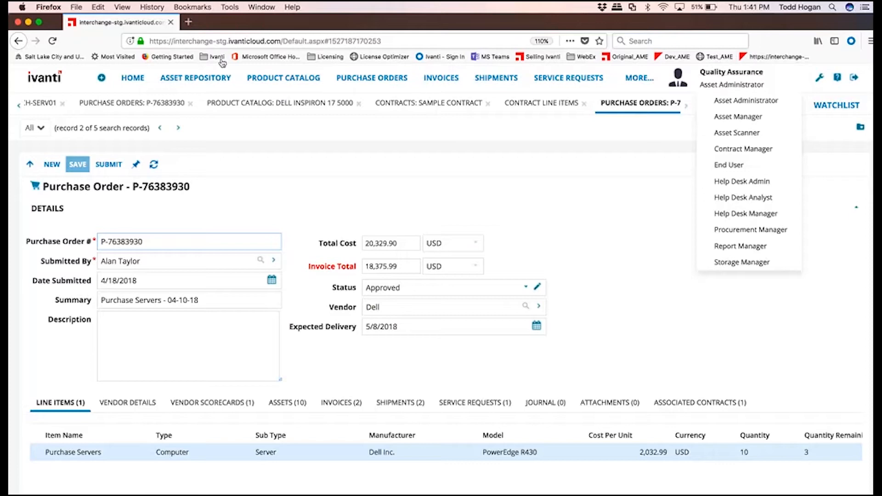
- Set the Salvage Value to 1200 in the lifecycle financials of the SA-EXCH-SERV01 asset
{"action": "left_click", "coordinate": [42, 104]}
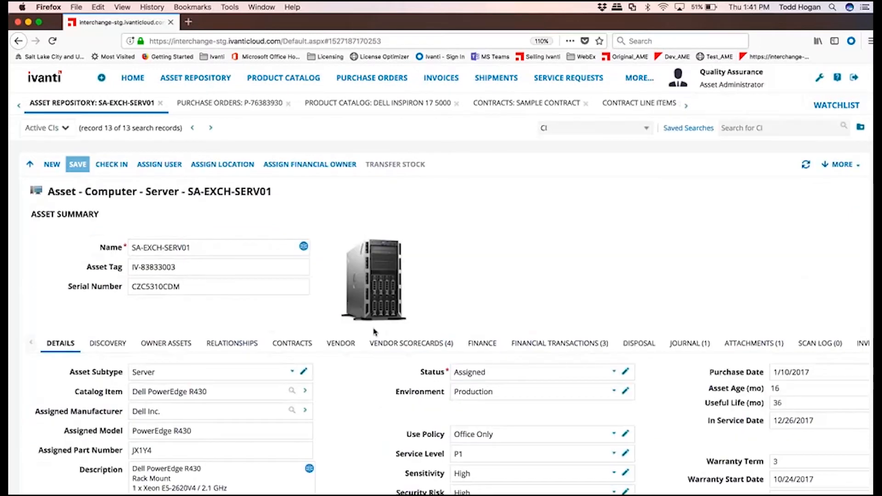
{"action": "left_click", "coordinate": [481, 344]}
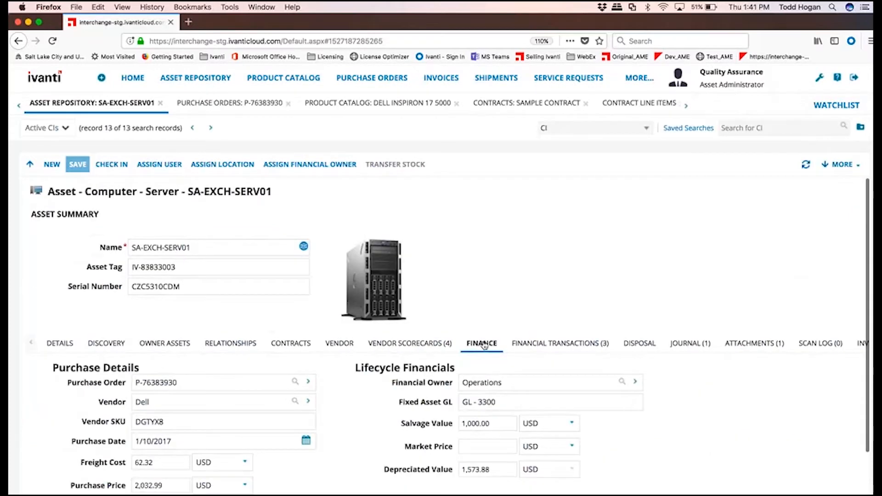
{"action": "scroll", "coordinate": [504, 278], "scroll_direction": "down", "scroll_amount": 2}
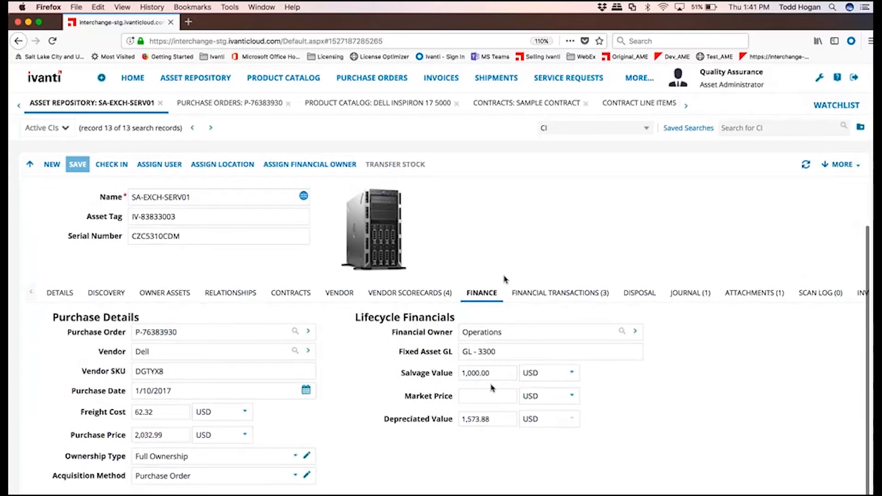
{"action": "left_click_drag", "start_coordinate": [493, 373], "coordinate": [450, 373]}
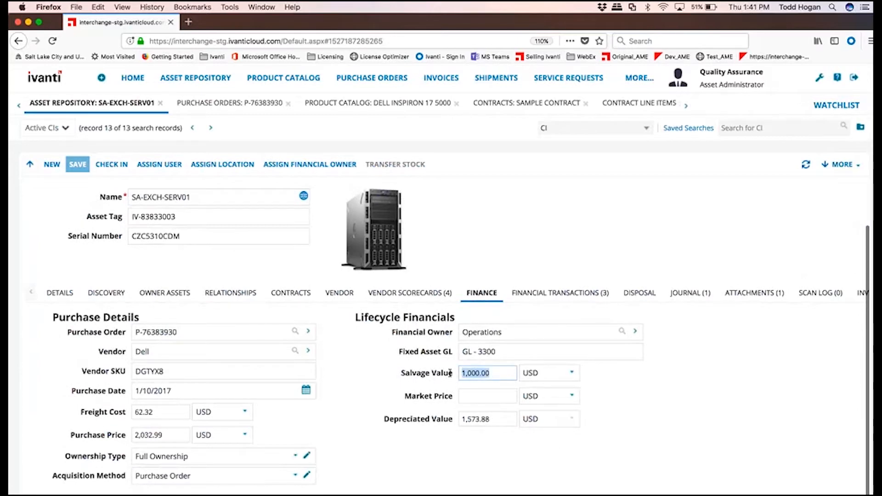
{"action": "type", "text": "1200"}
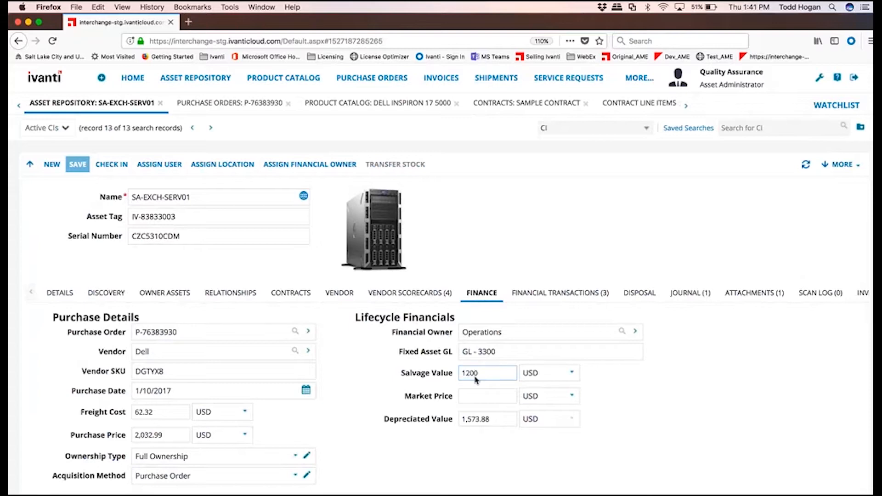
{"action": "left_click", "coordinate": [493, 437]}
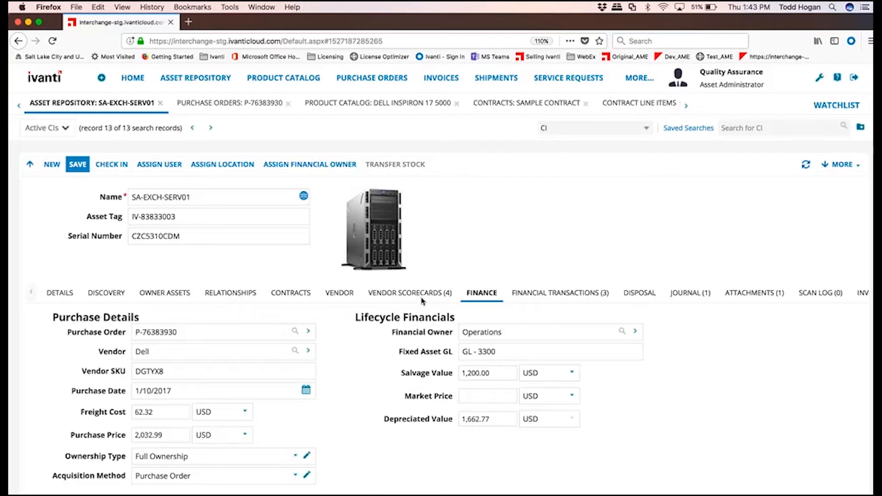
- Revisit the server purchase order and open the Dell Inspiron 17 5000 item from the product catalog
{"action": "left_click", "coordinate": [225, 104]}
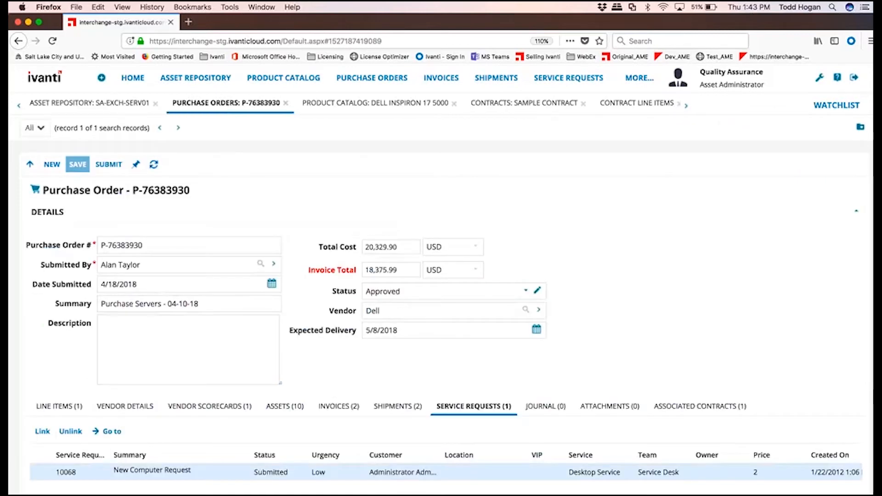
{"action": "left_click", "coordinate": [268, 82]}
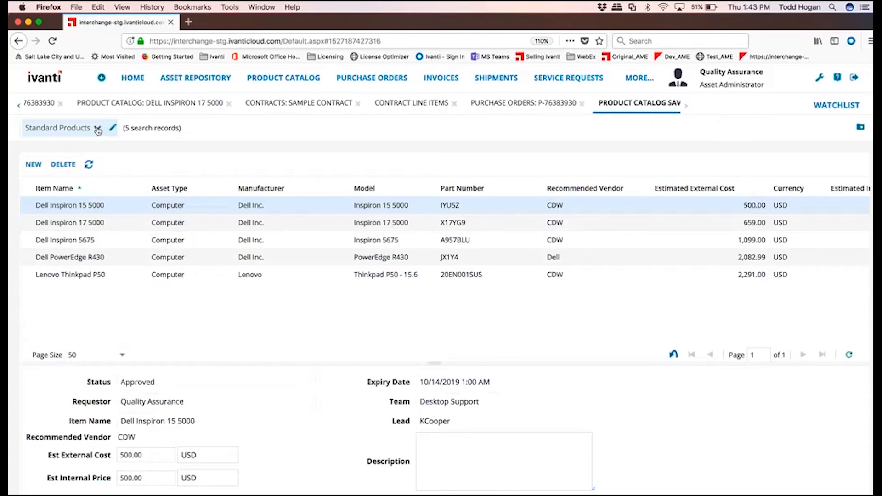
{"action": "left_click", "coordinate": [83, 226]}
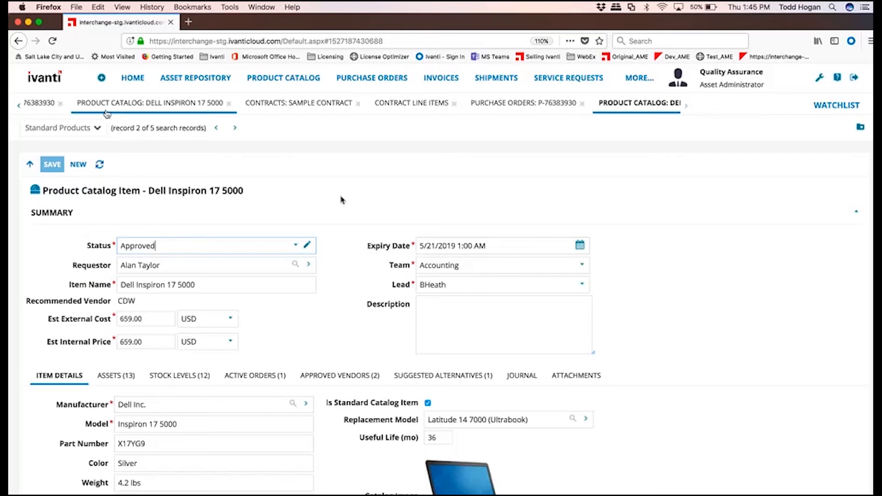
- Return to the SA-EXCH-SERV01 asset record and review its installed software with usage frequency and software type
{"action": "left_click", "coordinate": [17, 106]}
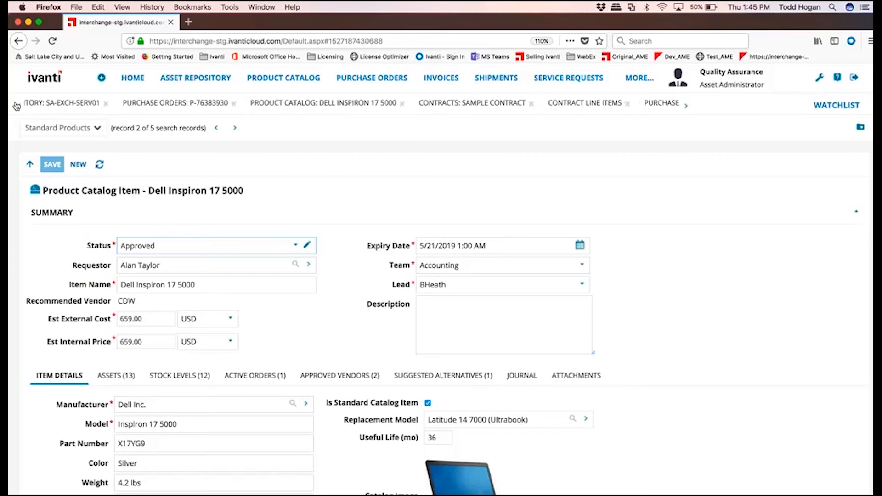
{"action": "left_click", "coordinate": [98, 104]}
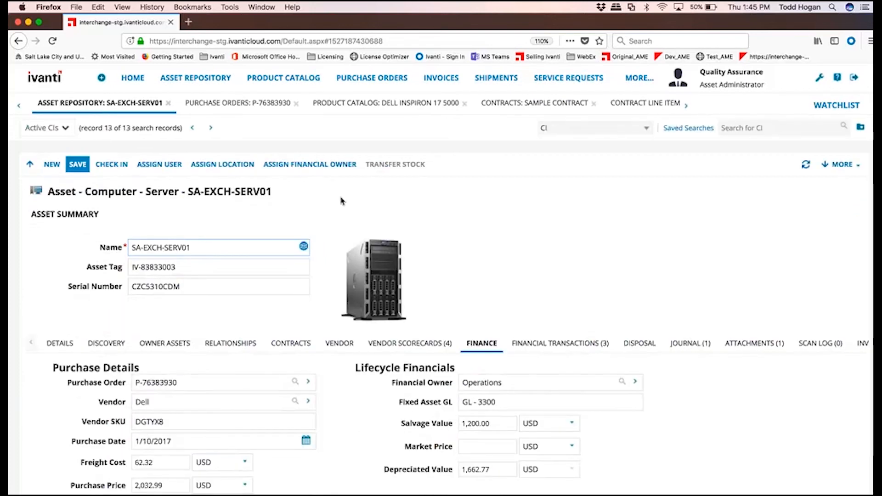
{"action": "left_click", "coordinate": [865, 343]}
{"action": "left_click", "coordinate": [843, 342]}
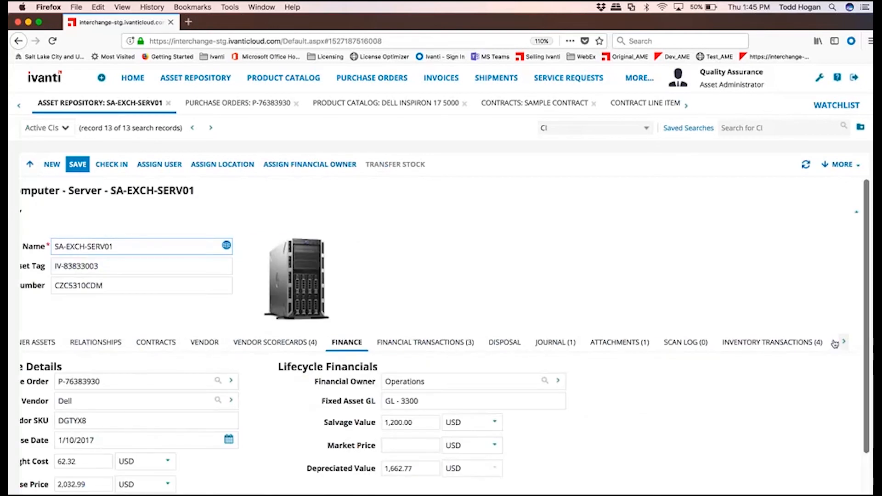
{"action": "left_click", "coordinate": [844, 341]}
{"action": "left_click", "coordinate": [844, 342]}
{"action": "left_click", "coordinate": [844, 341]}
{"action": "left_click", "coordinate": [787, 342]}
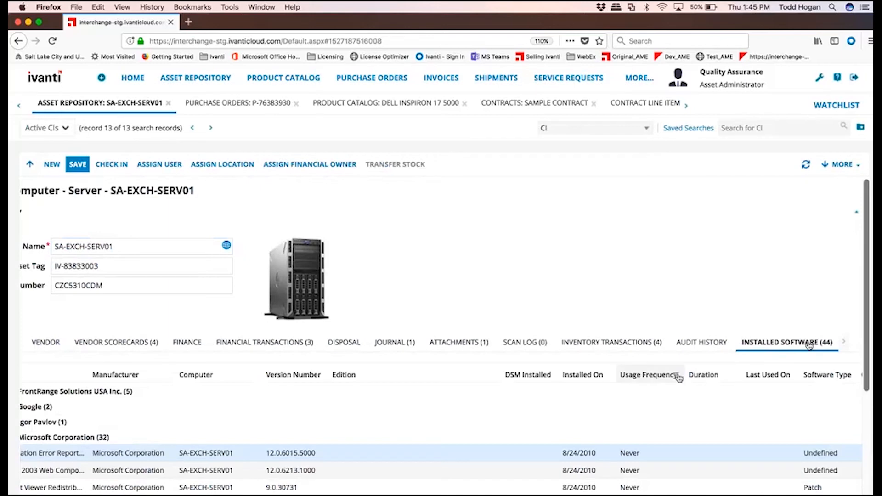
{"action": "scroll", "coordinate": [609, 311], "scroll_direction": "down", "scroll_amount": 4}
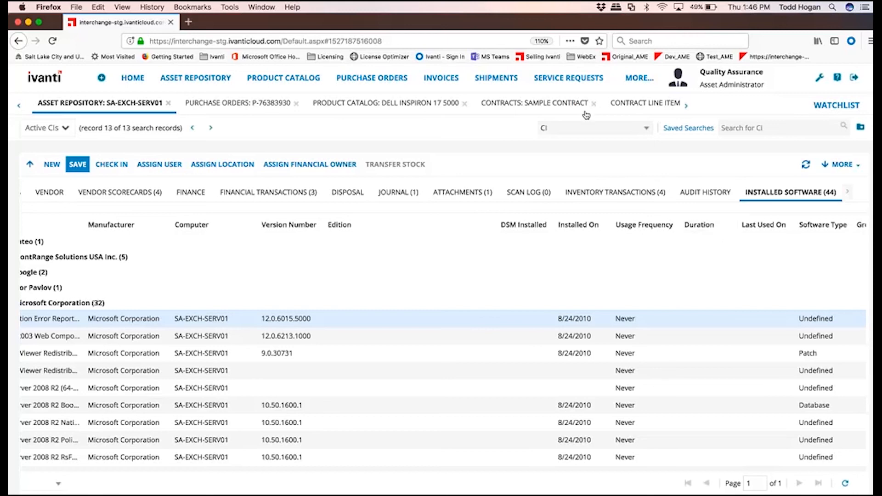
- Find the software products among the active CIs in the asset repository and open SQL Server 2008 R64
{"action": "left_click", "coordinate": [205, 78]}
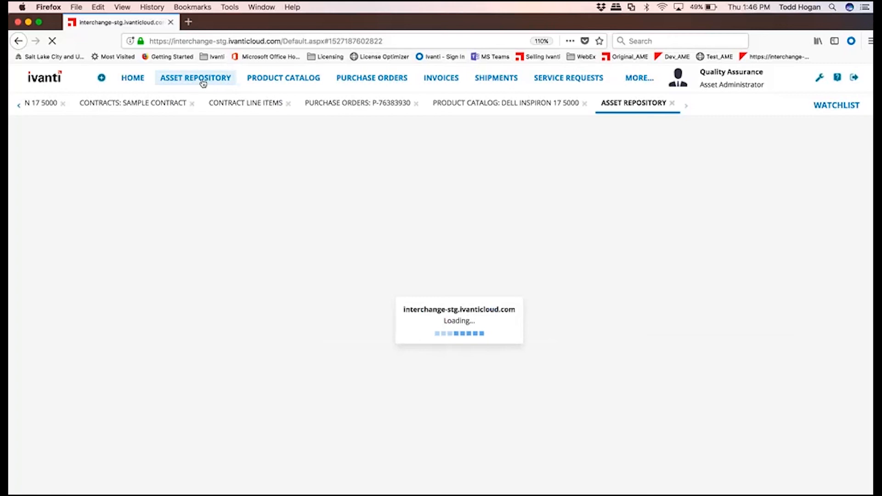
{"action": "left_click", "coordinate": [197, 83]}
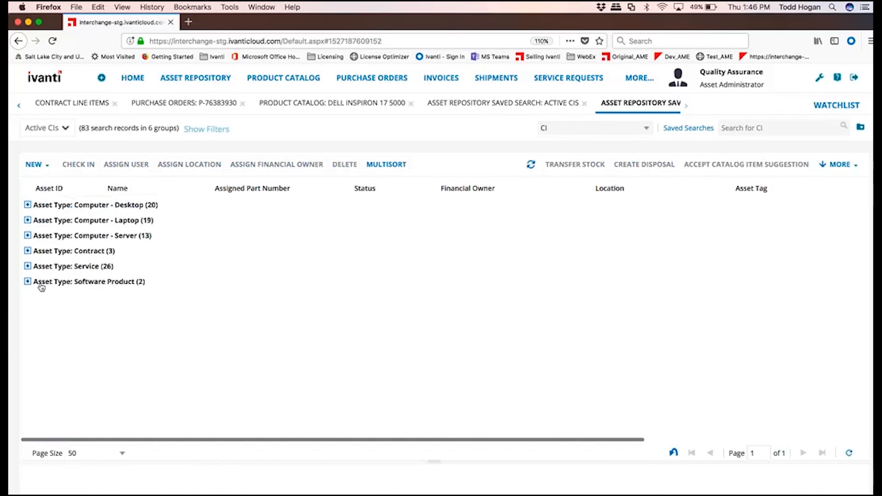
{"action": "left_click", "coordinate": [28, 282]}
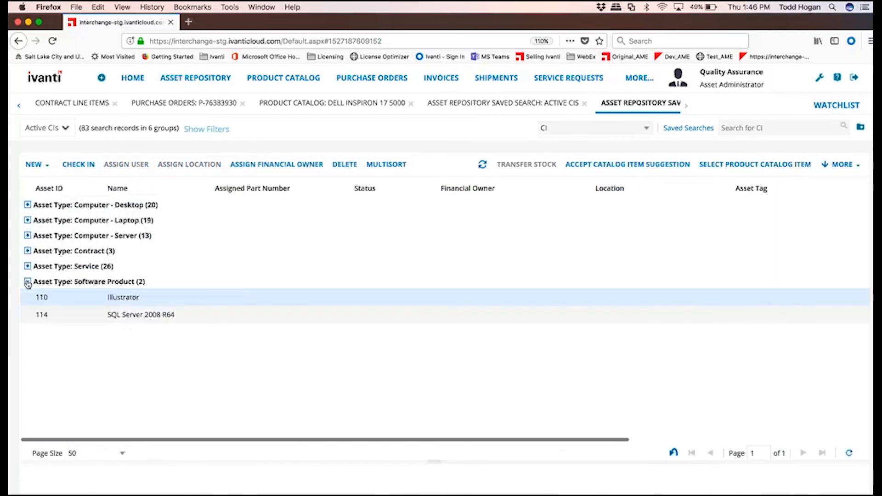
{"action": "left_click", "coordinate": [73, 297]}
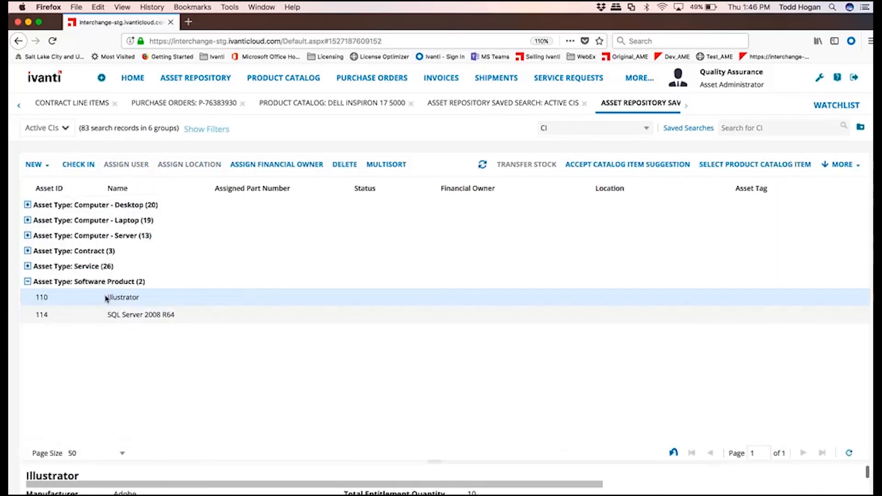
{"action": "double_click", "coordinate": [123, 311]}
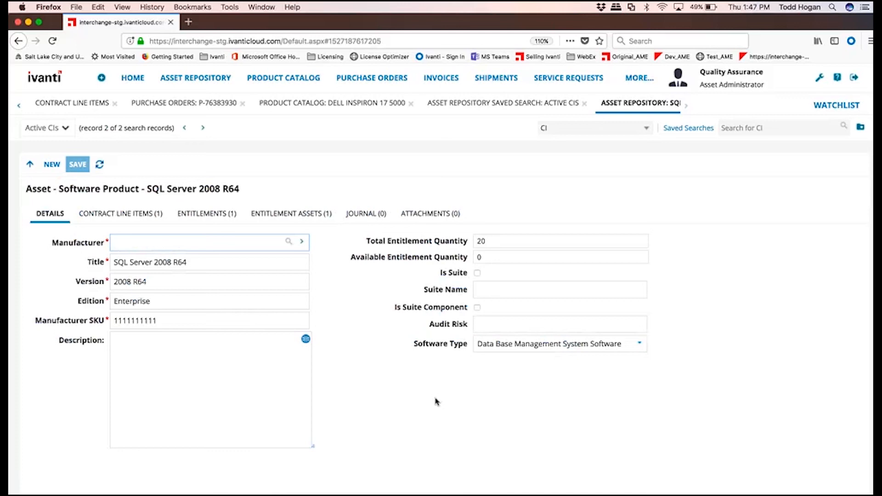
- Examine the entitlements linked to SQL Server 2008 R64, and return to its product details
{"action": "left_click", "coordinate": [211, 216]}
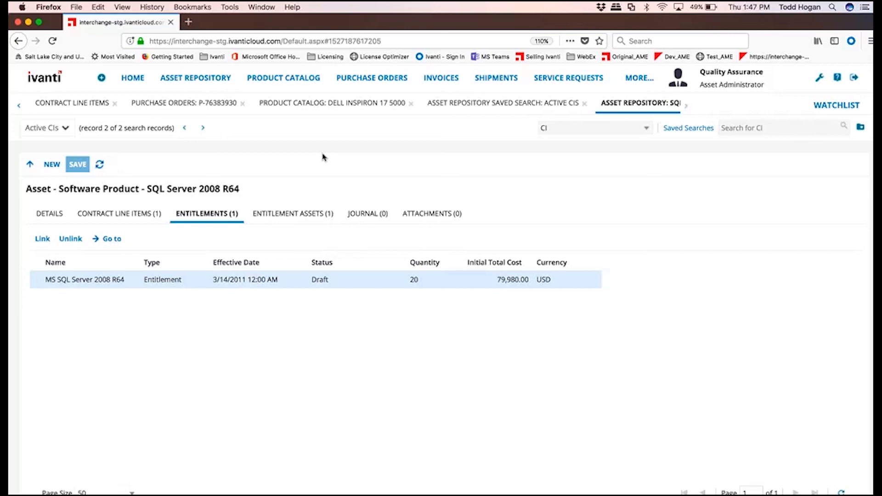
{"action": "left_click", "coordinate": [51, 213]}
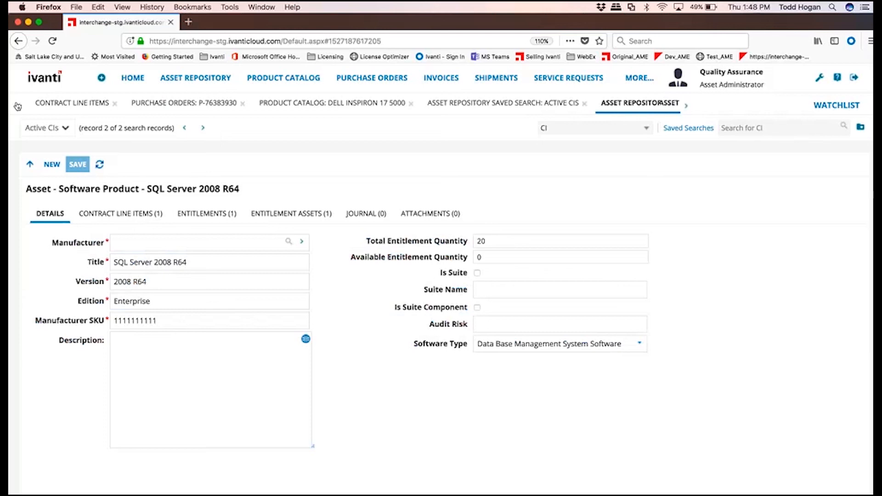
{"action": "left_click", "coordinate": [18, 106]}
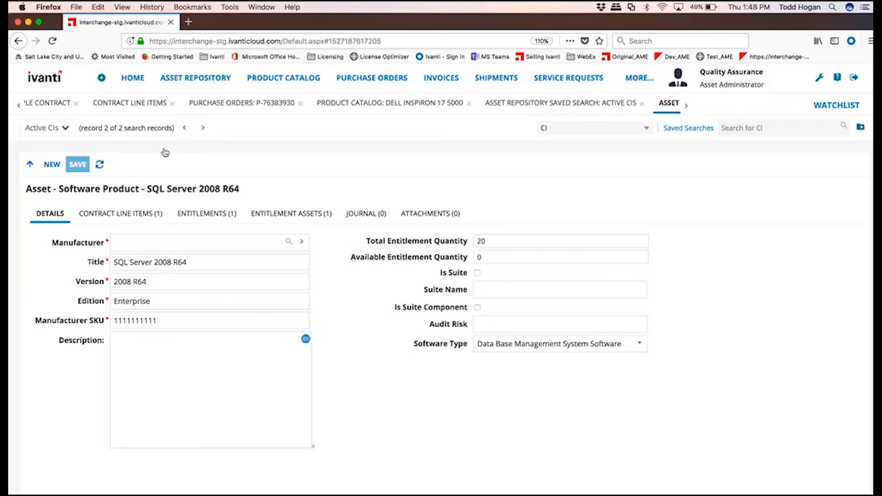